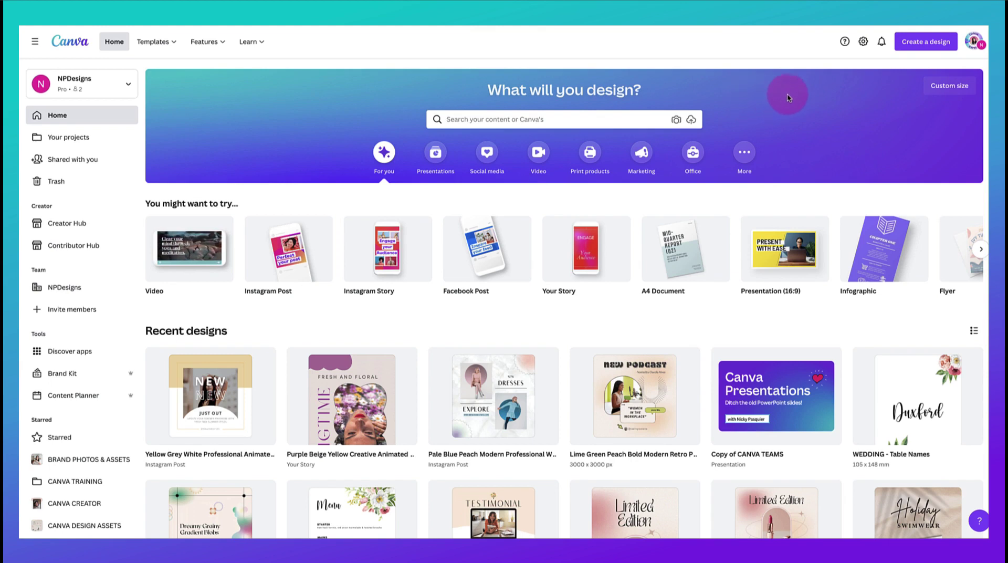
Import the Convert PDF to PPT.pdf file from the Convert PDF folder into Canva
click(921, 47)
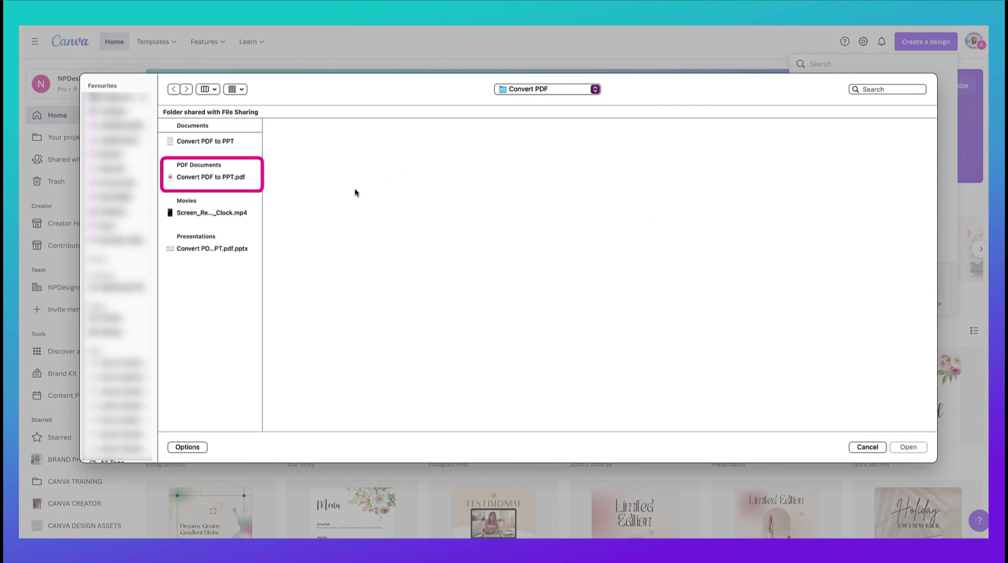
click(200, 179)
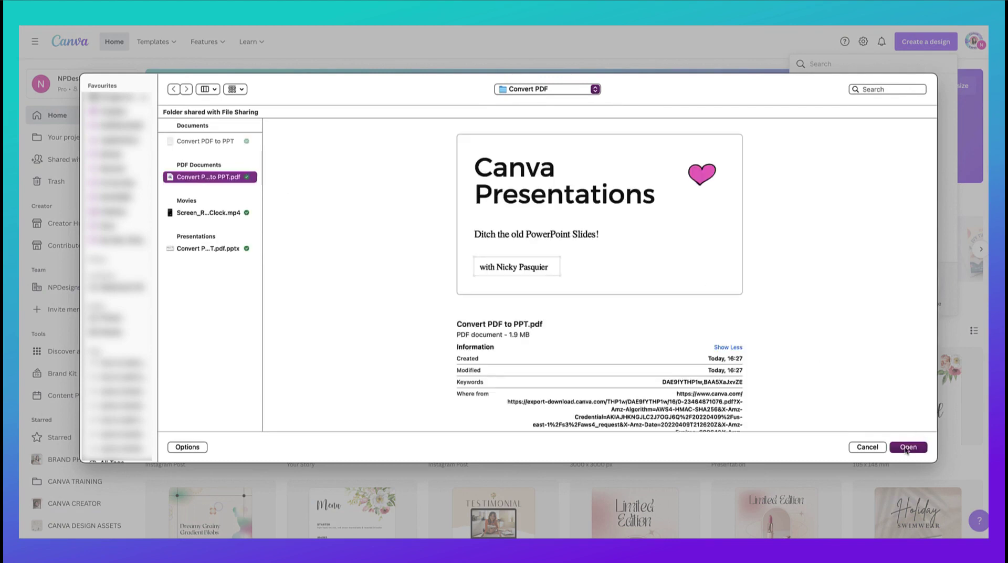
click(908, 447)
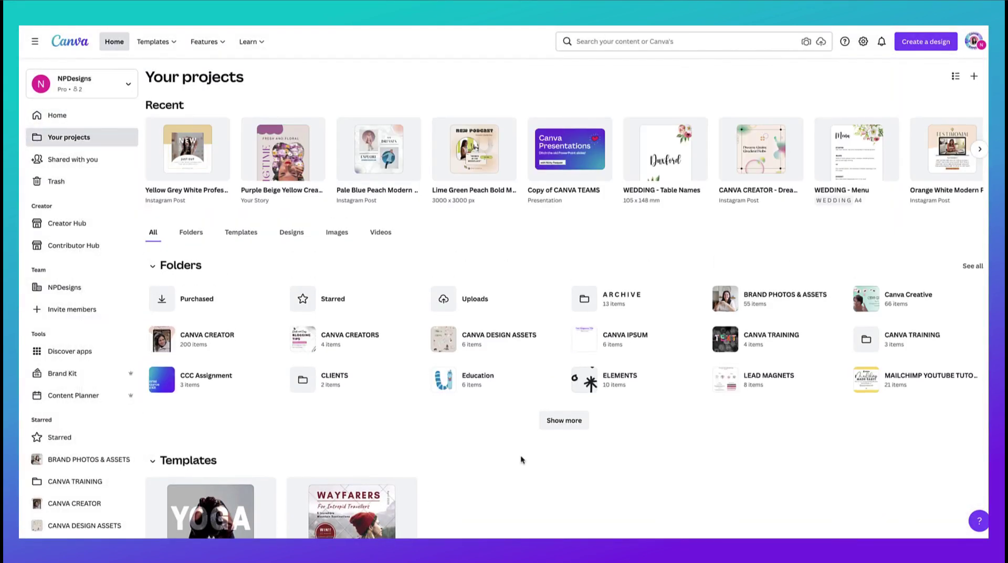
Scroll Your projects down to the Designs section to find the imported Convert PDF to PPT.pdf deck
scroll(521, 460, down, 2)
scroll(521, 459, down, 5)
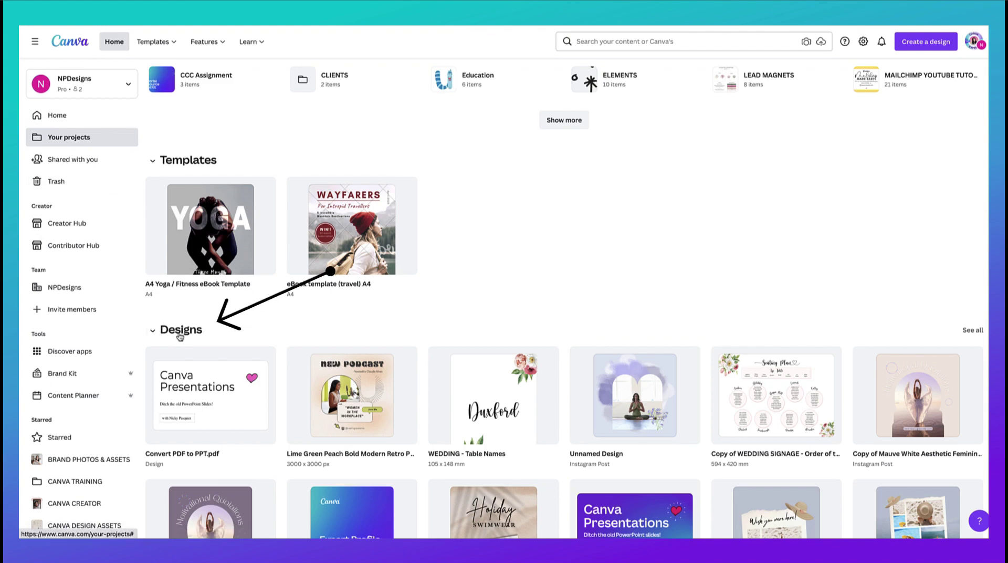
scroll(182, 336, up, 5)
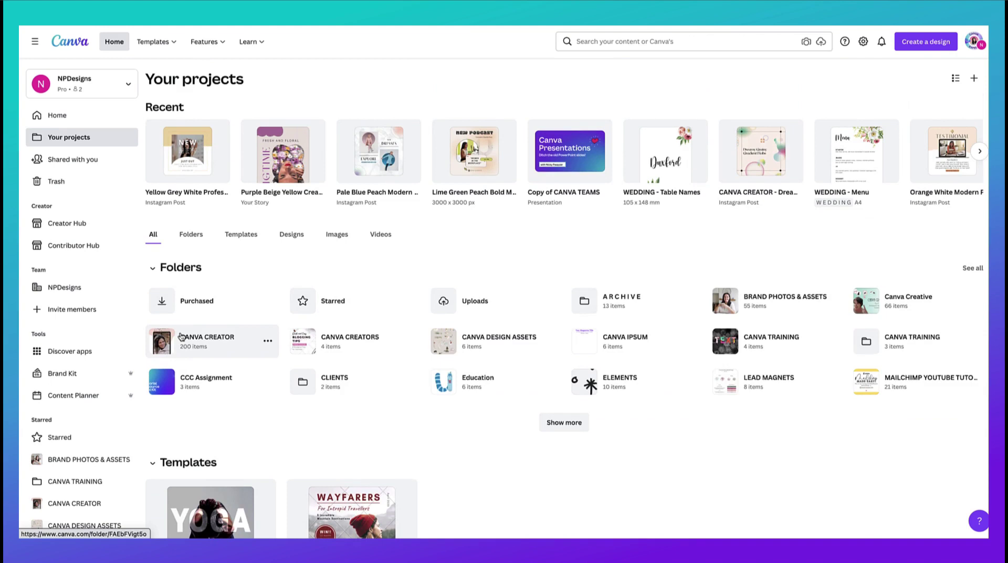
scroll(181, 336, down, 1)
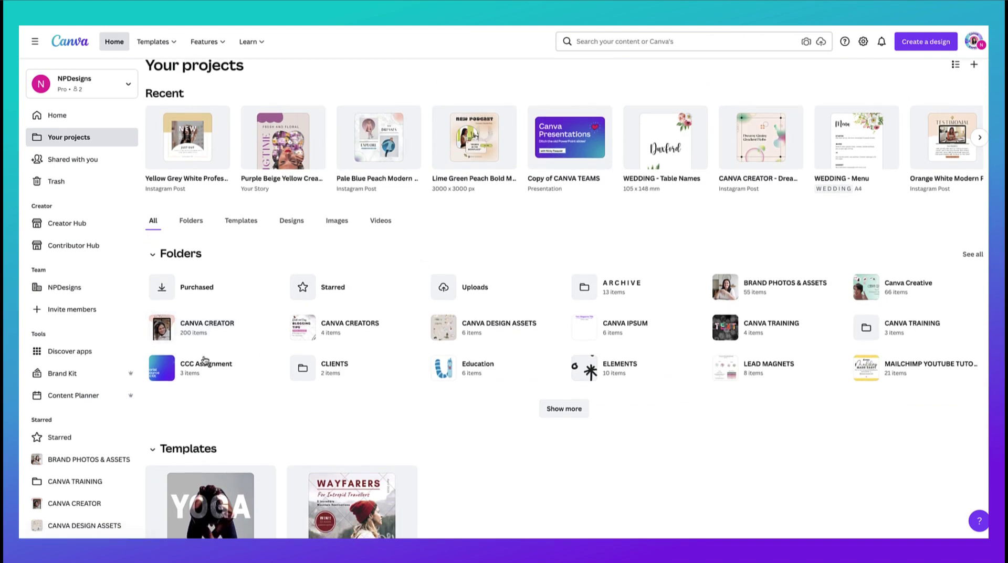
scroll(204, 360, down, 6)
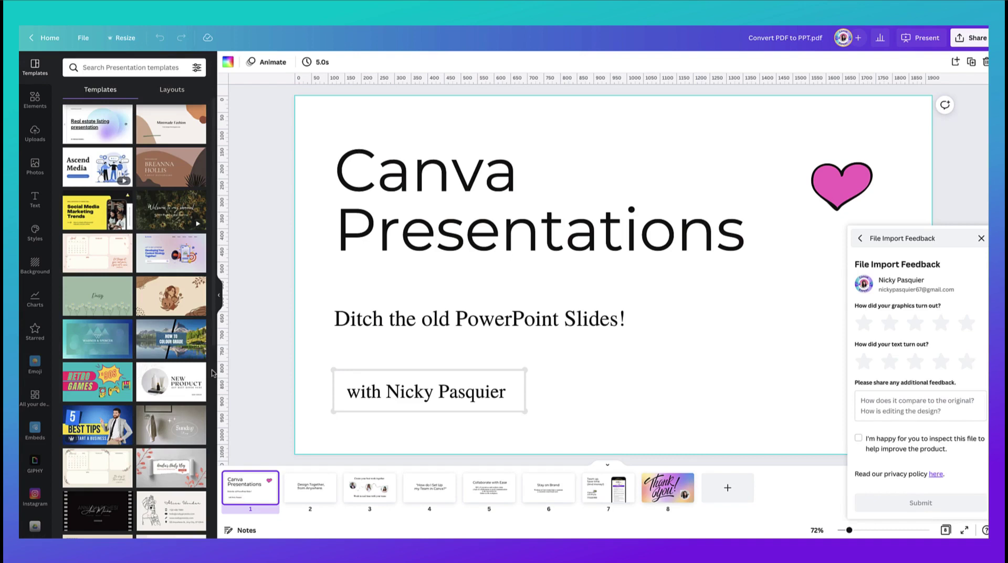
Hide the Templates panel and feedback form, then check slide 1's title and subtitle boxes
click(218, 294)
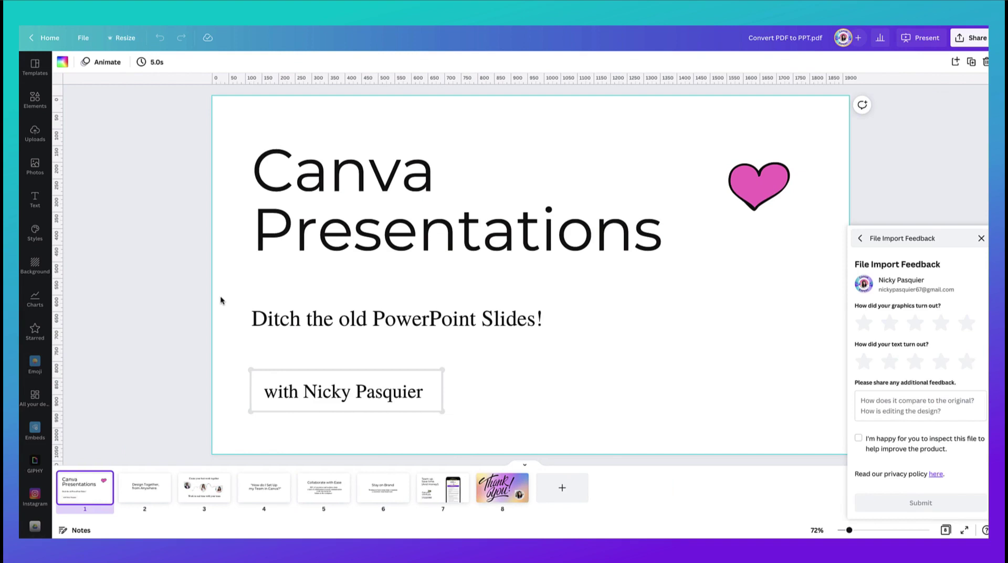
click(981, 238)
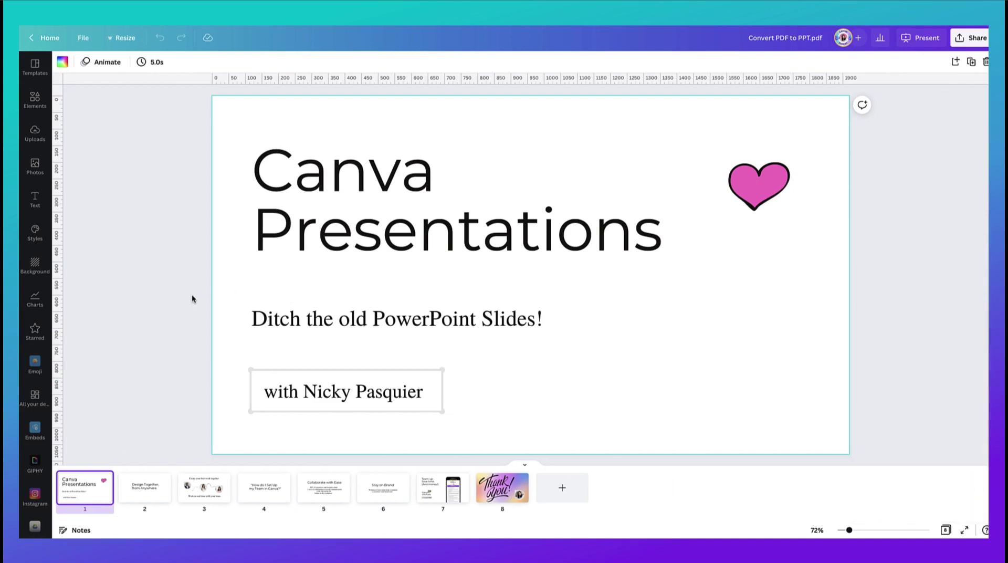
click(319, 223)
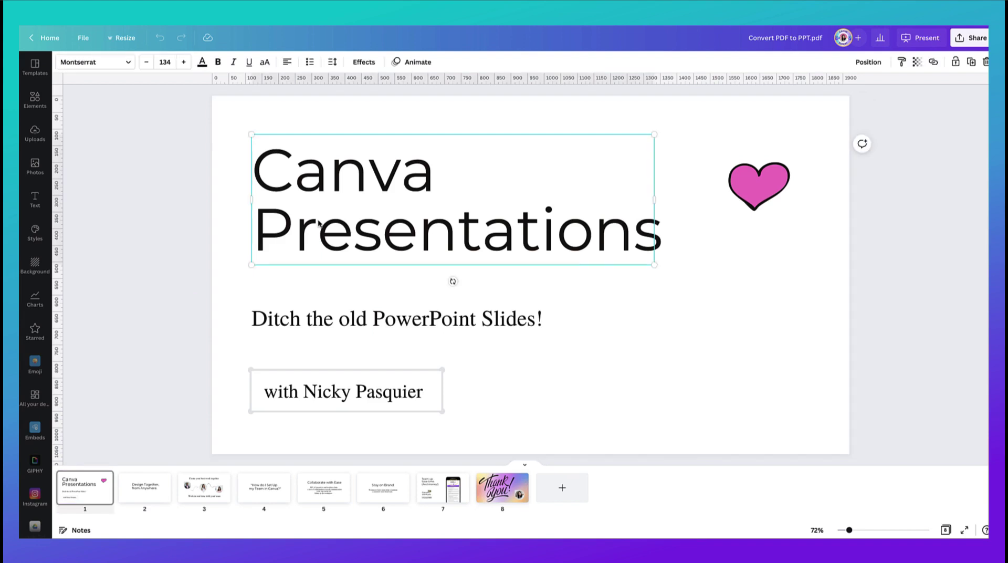
click(306, 328)
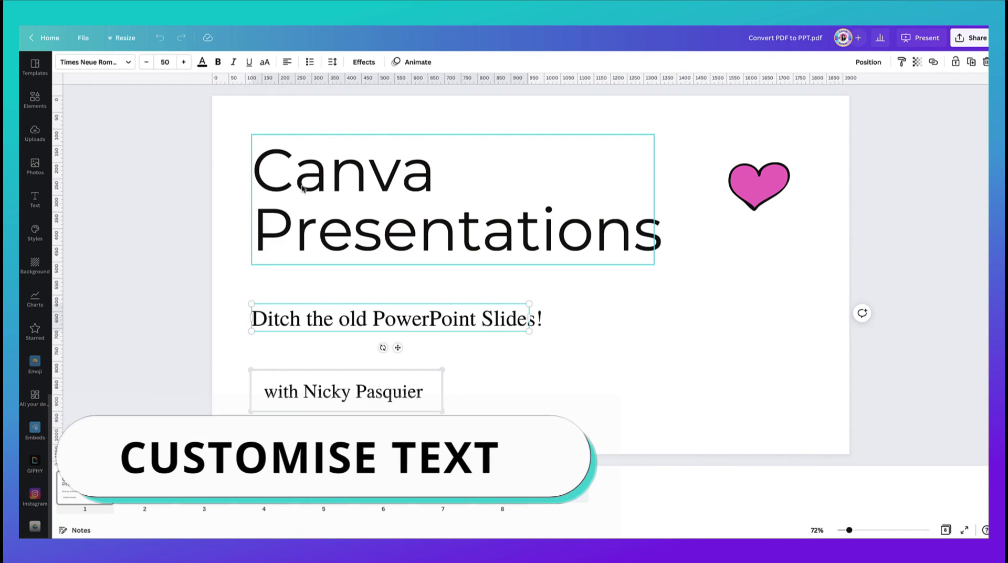
click(374, 293)
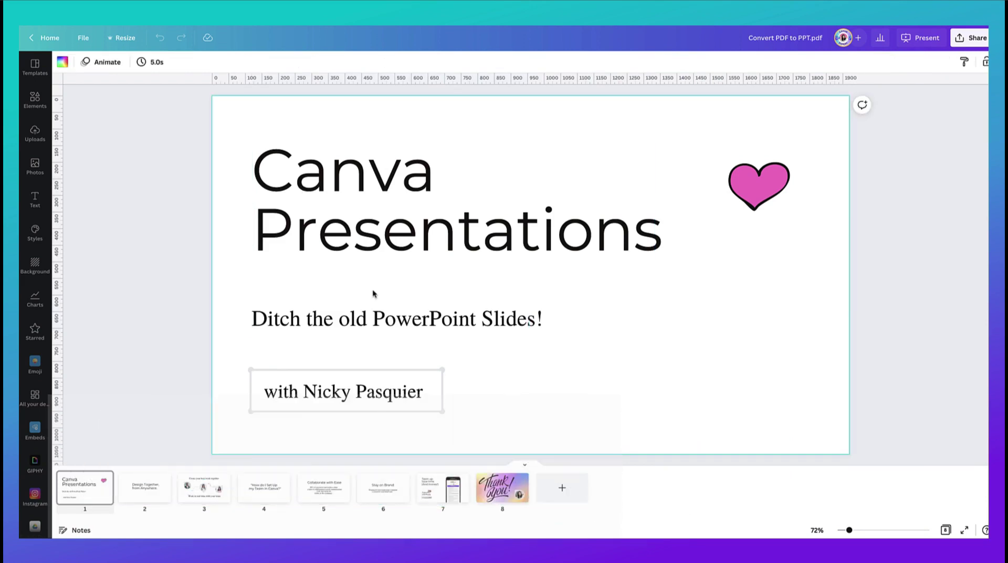
Widen the Canva Presentations title box out toward the heart
click(387, 252)
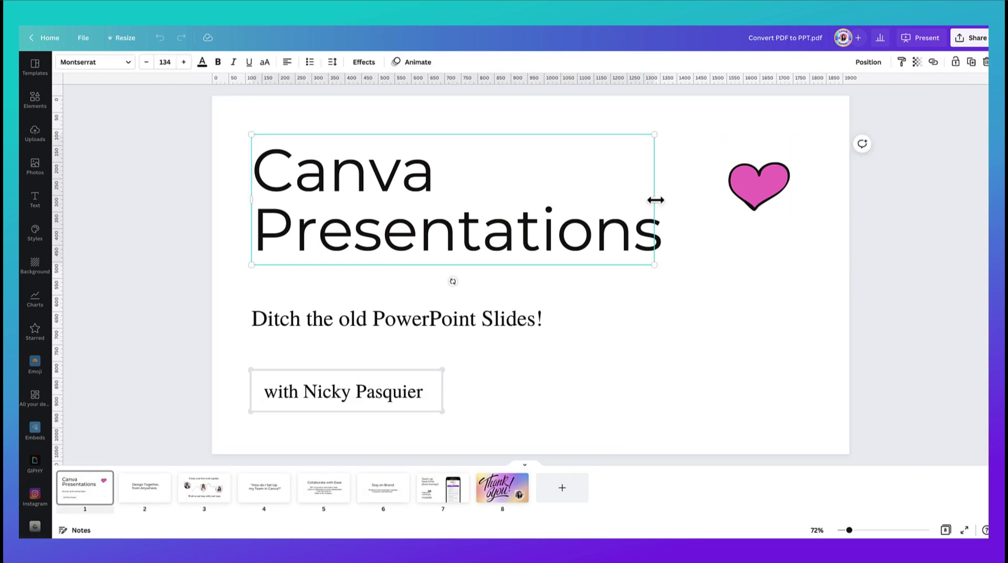
drag(655, 200, 753, 201)
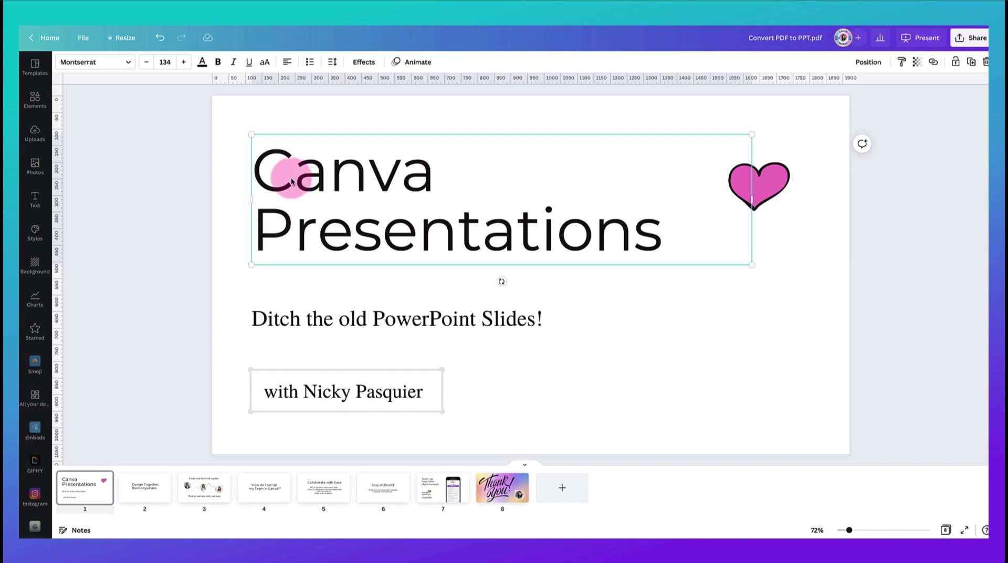
click(127, 66)
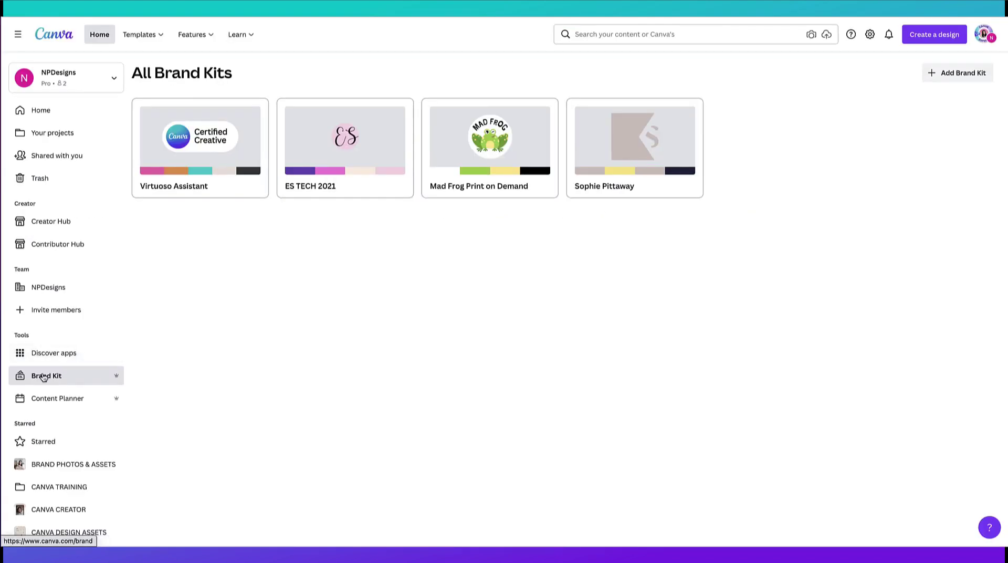
Open the Mad Frog Print on Demand brand kit to review its fonts
click(441, 159)
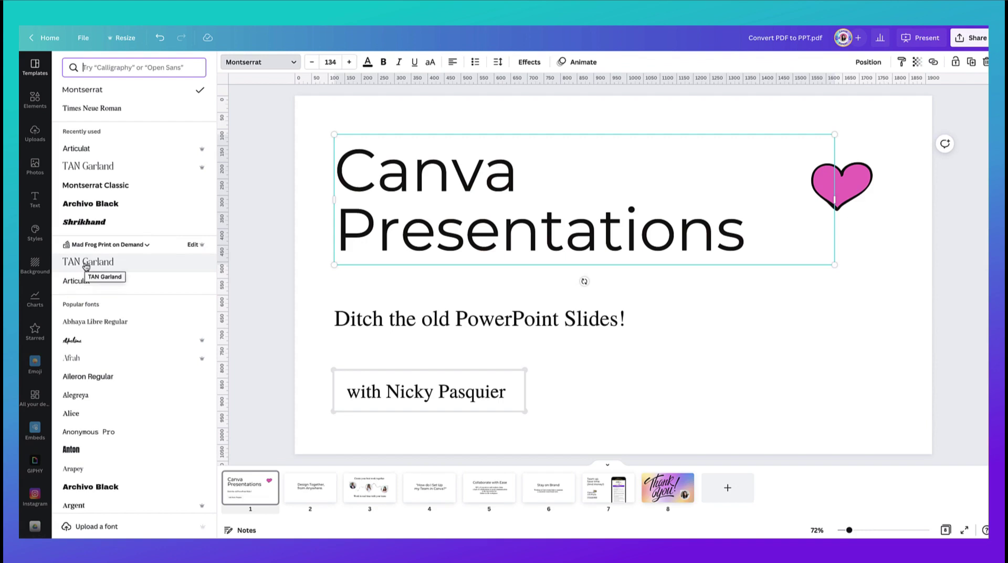
Set the title to TAN Garland and swap all Montserrat text in the deck for it
click(130, 259)
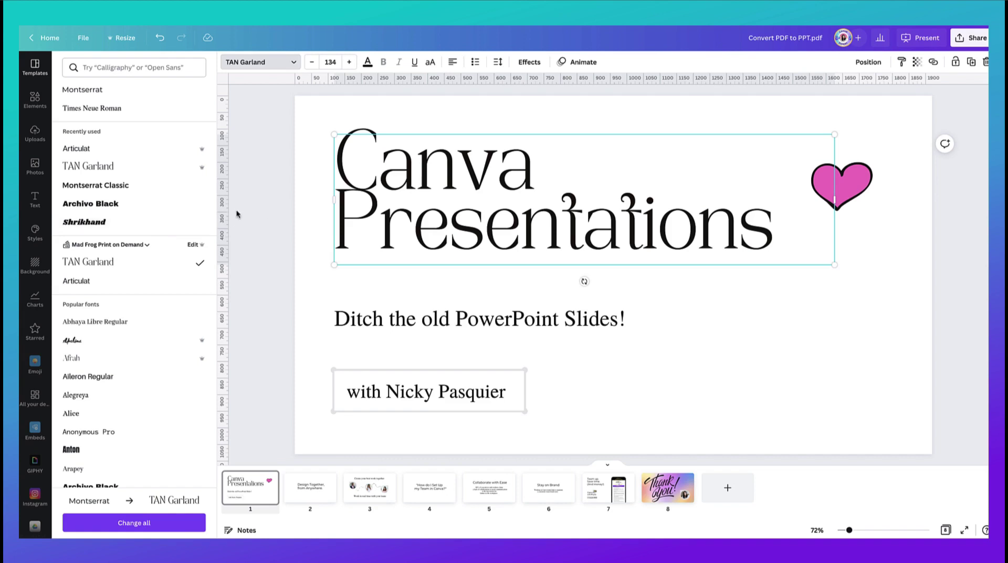
click(167, 212)
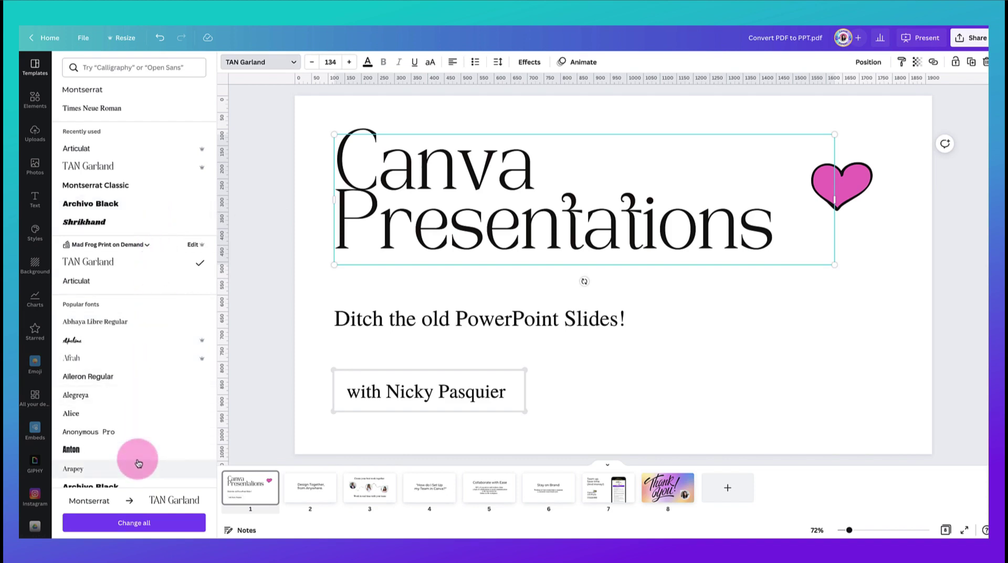
click(131, 520)
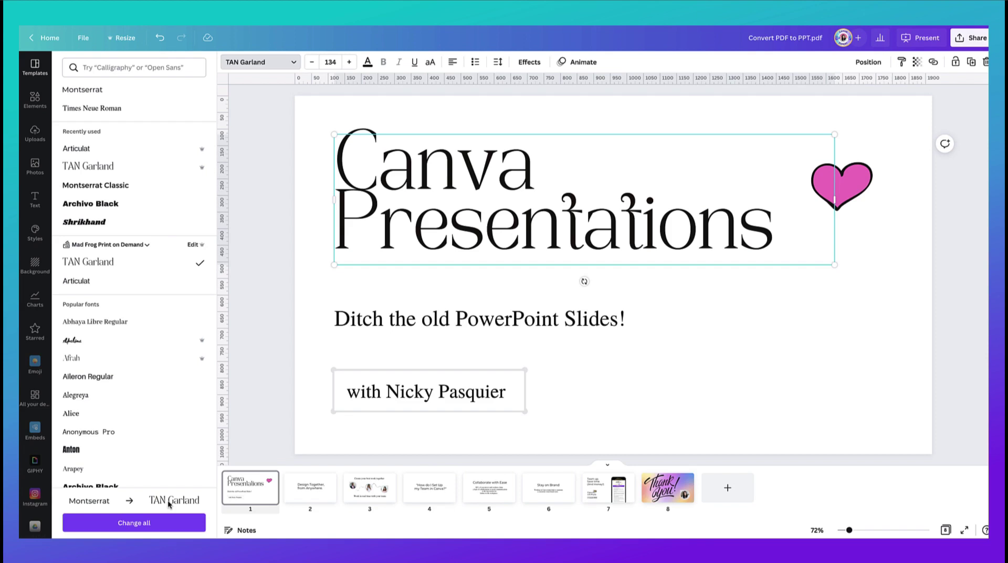
click(130, 525)
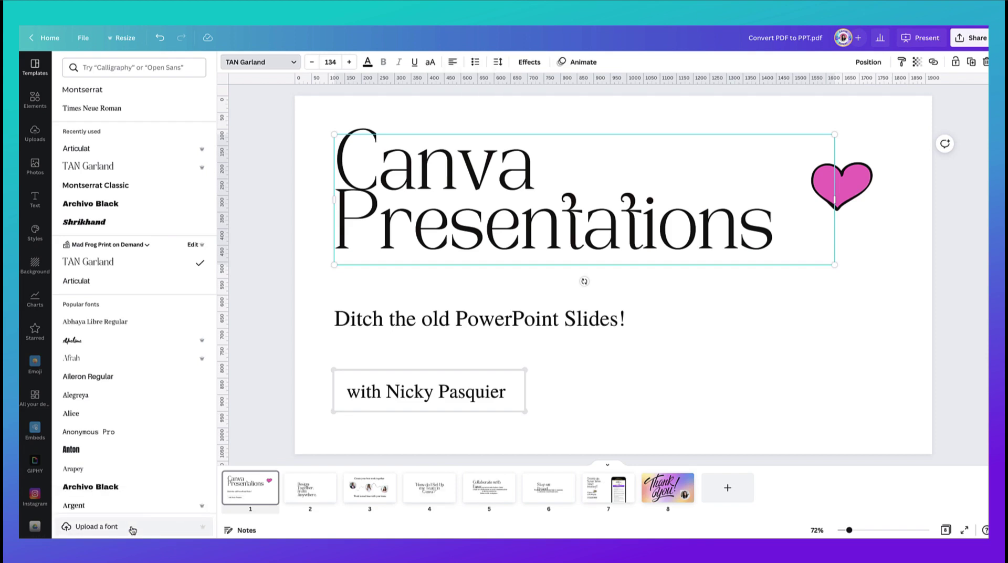
Widen slide 5's Collaborate with Ease title to one line and shift it left
click(310, 493)
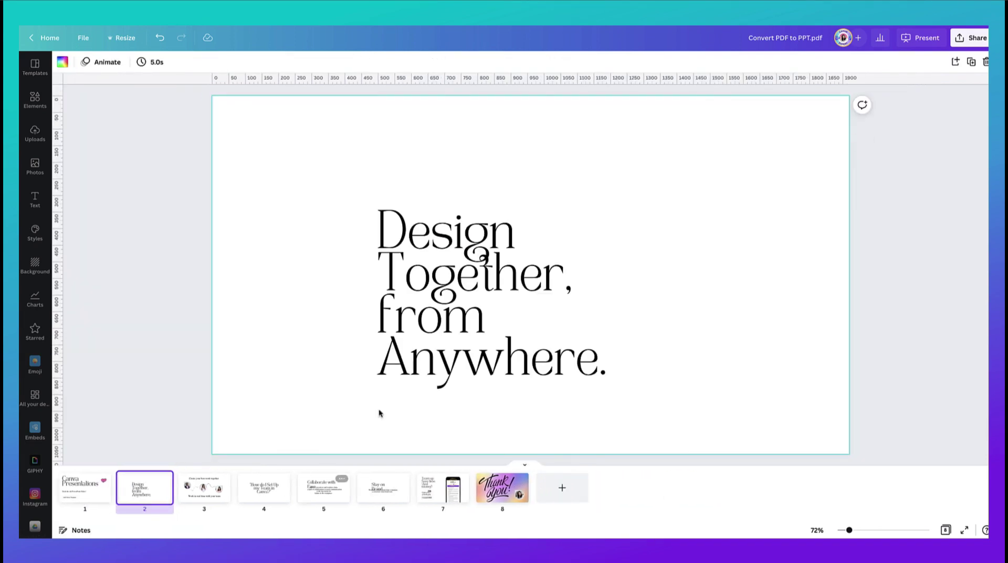
click(430, 368)
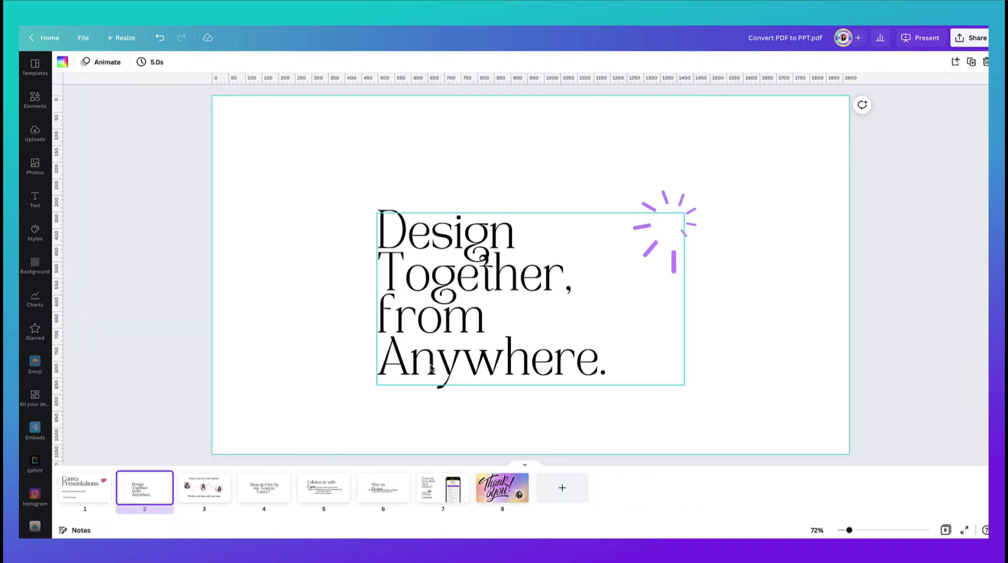
click(264, 491)
click(437, 336)
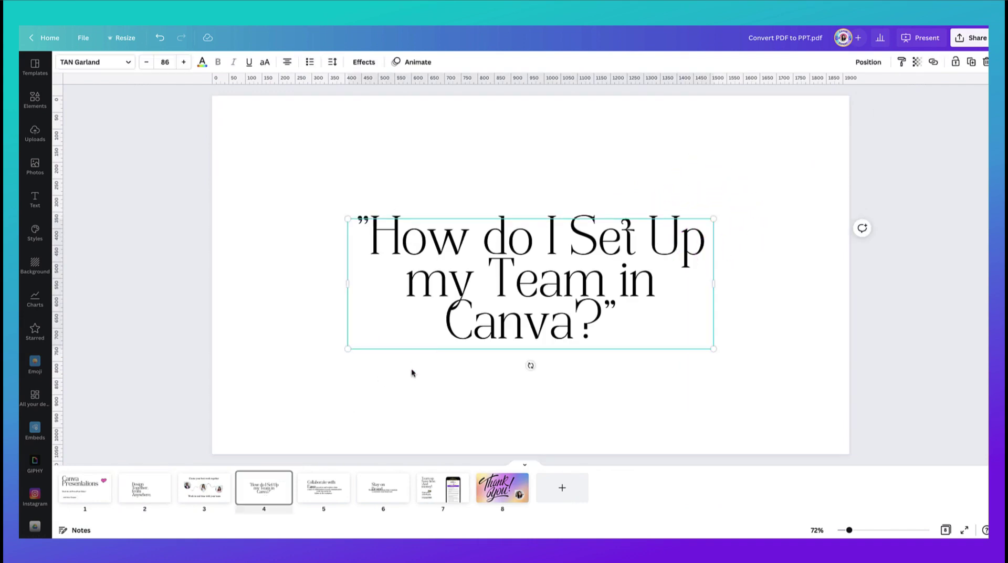
click(317, 496)
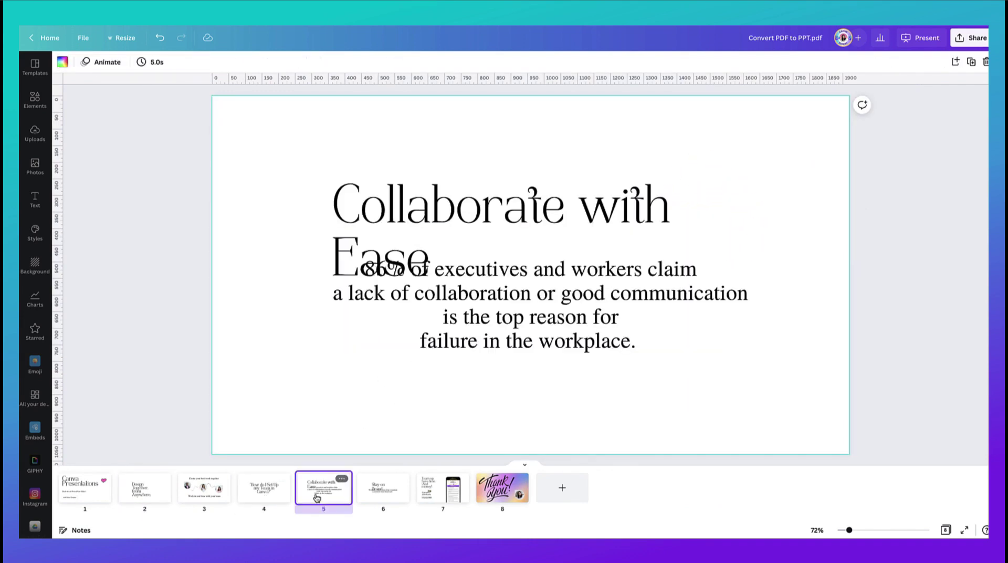
click(372, 271)
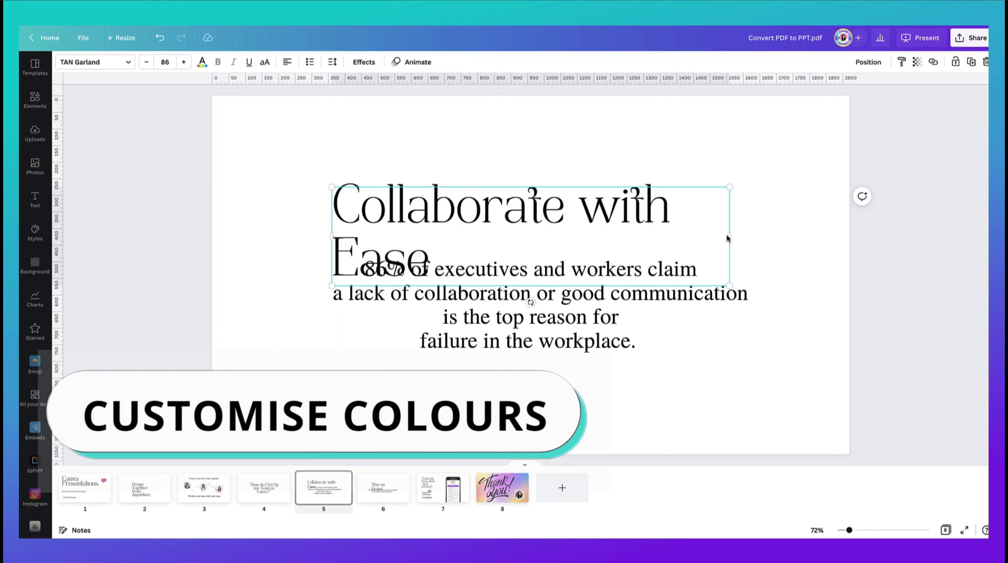
drag(730, 234, 819, 238)
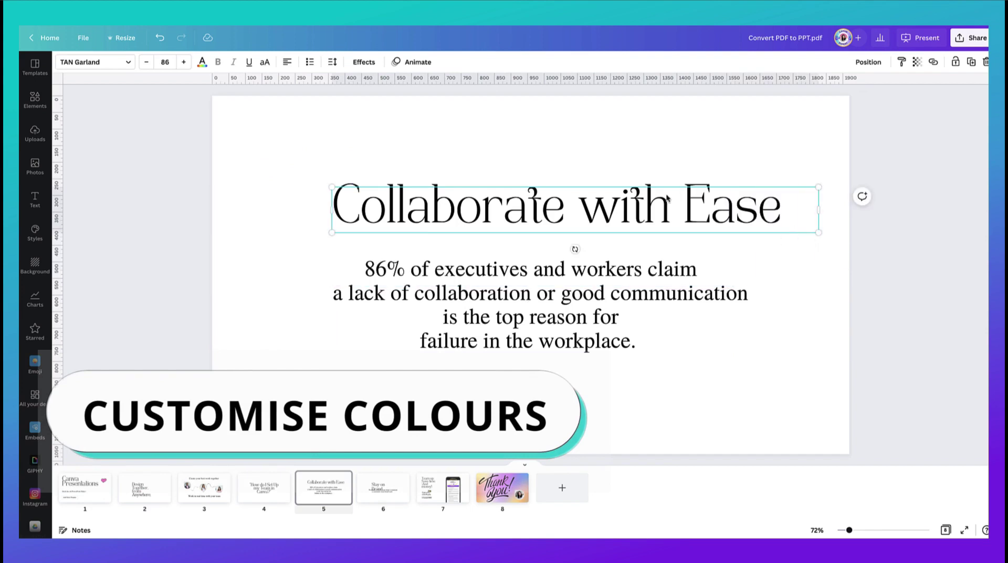
drag(665, 196, 630, 193)
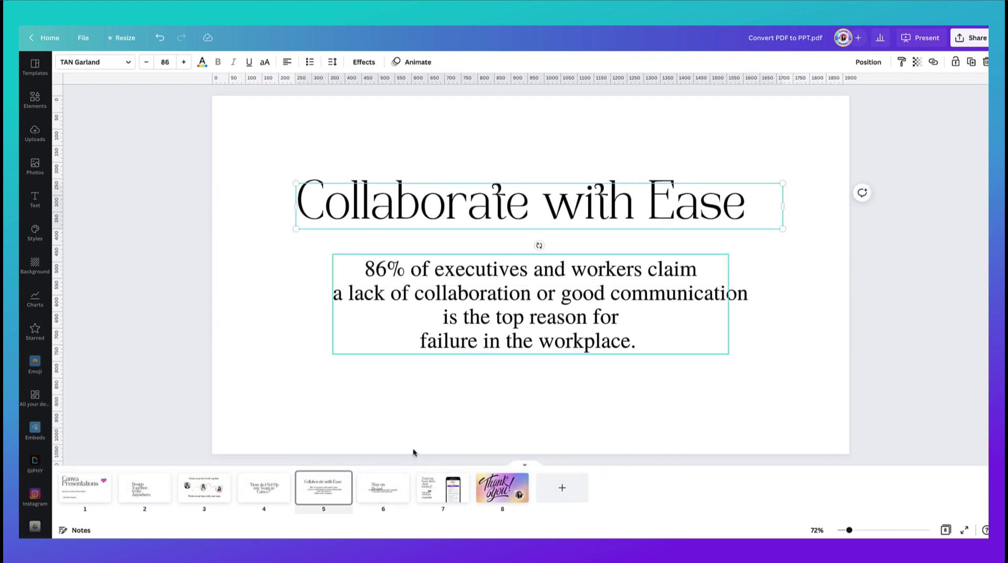
Widen slide 6's Stay on Brand title to one line and move it up-left
click(381, 491)
click(639, 264)
drag(648, 265, 756, 265)
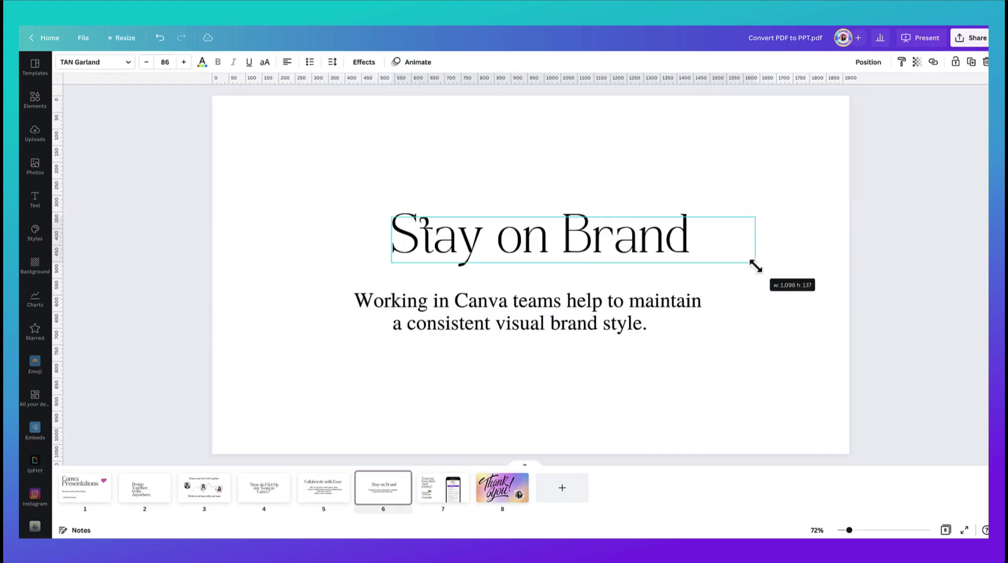
drag(677, 243, 640, 221)
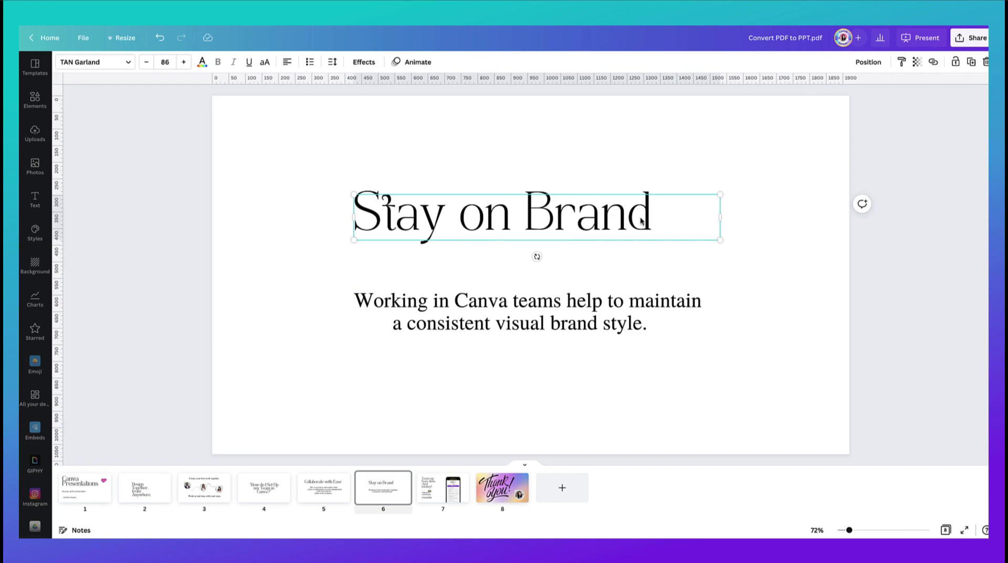
Set slide 6's body text to Articulat and replace Times Neue Roman with it everywhere
click(520, 304)
double_click(453, 309)
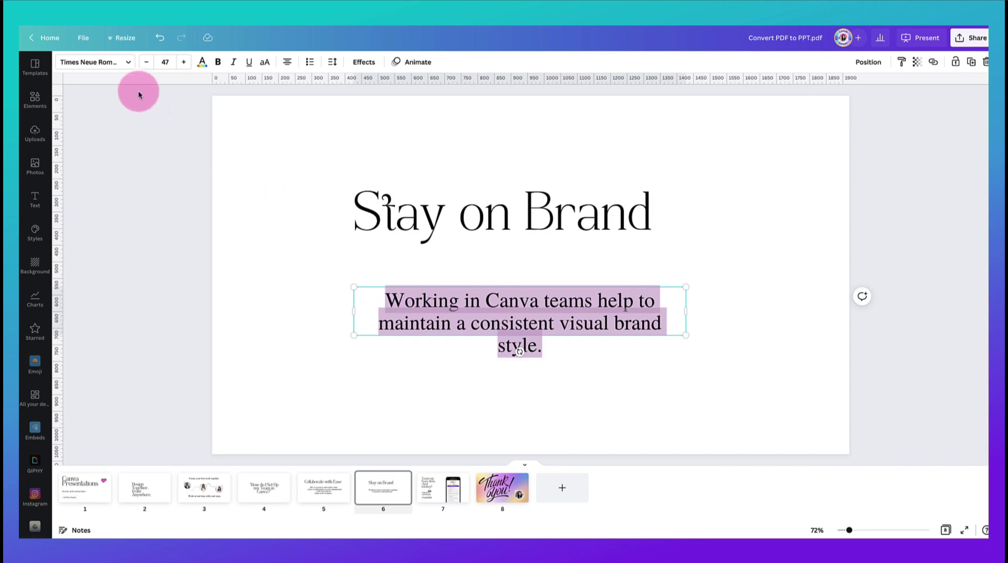
click(131, 67)
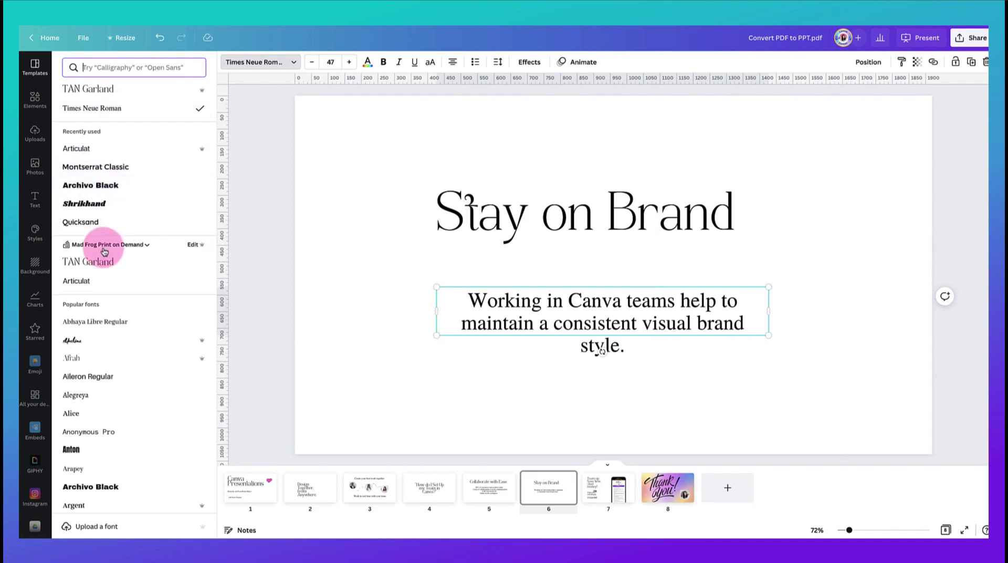
click(85, 282)
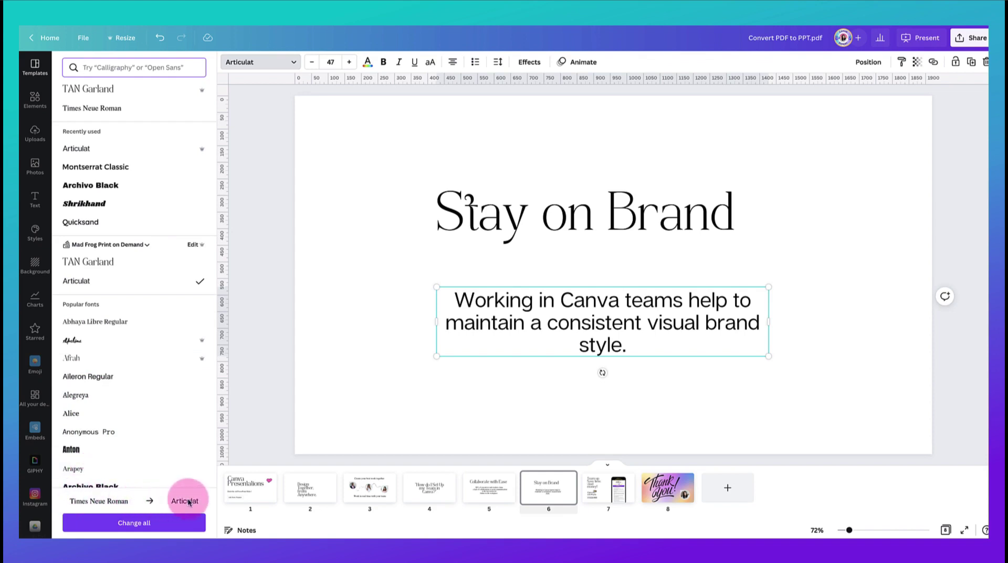
click(134, 528)
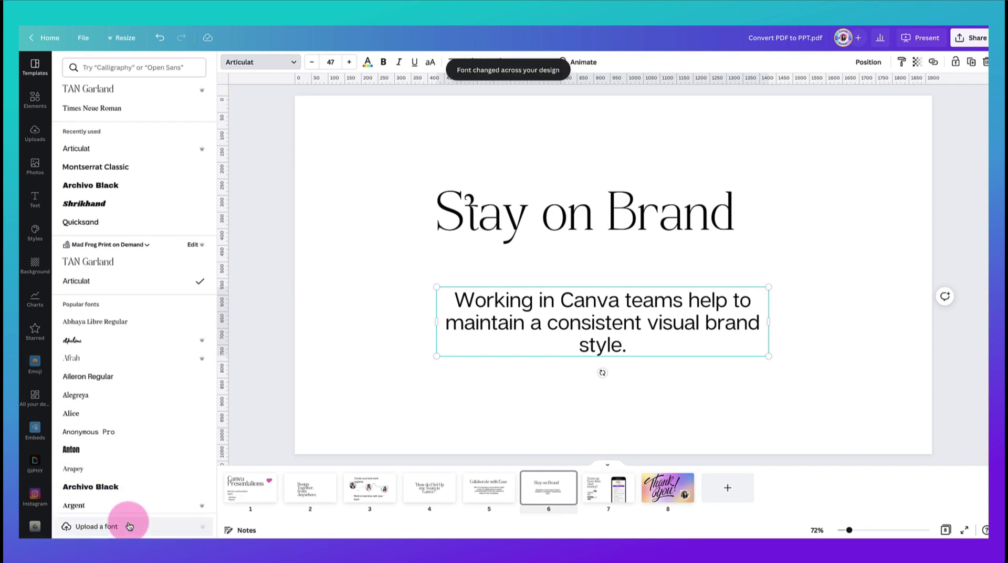
Check the Articulat body text on slide 5, then select slide 1's subtitle
click(474, 495)
click(467, 336)
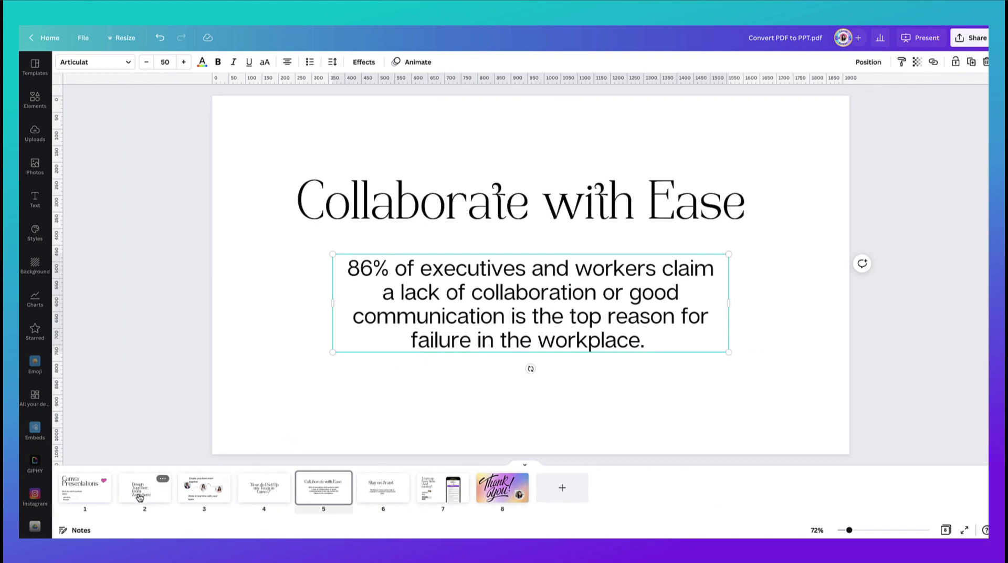
click(100, 479)
click(441, 333)
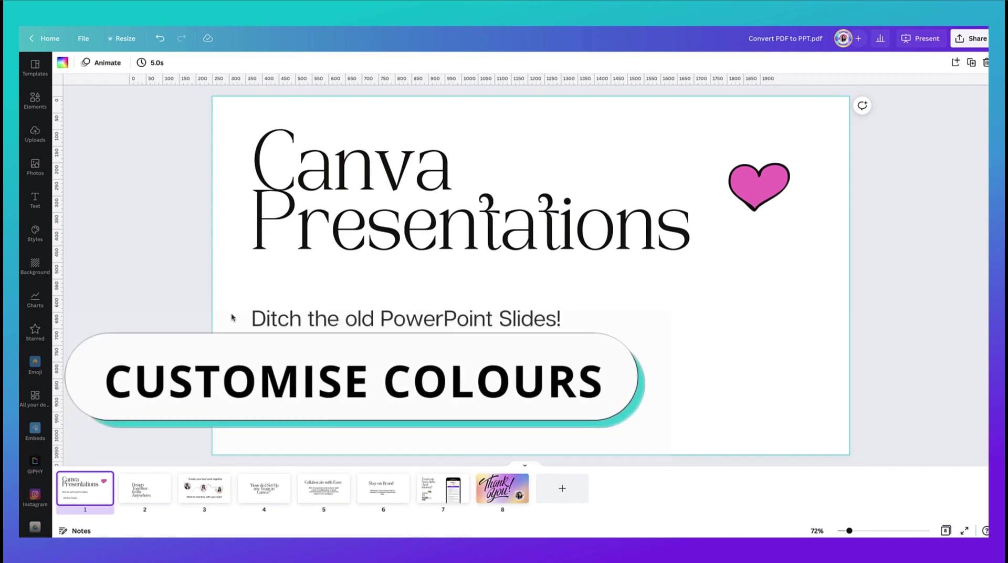
Deselect slide 1's subtitle, go to slide 3 and select its middle photo frame
drag(233, 317, 188, 440)
click(182, 503)
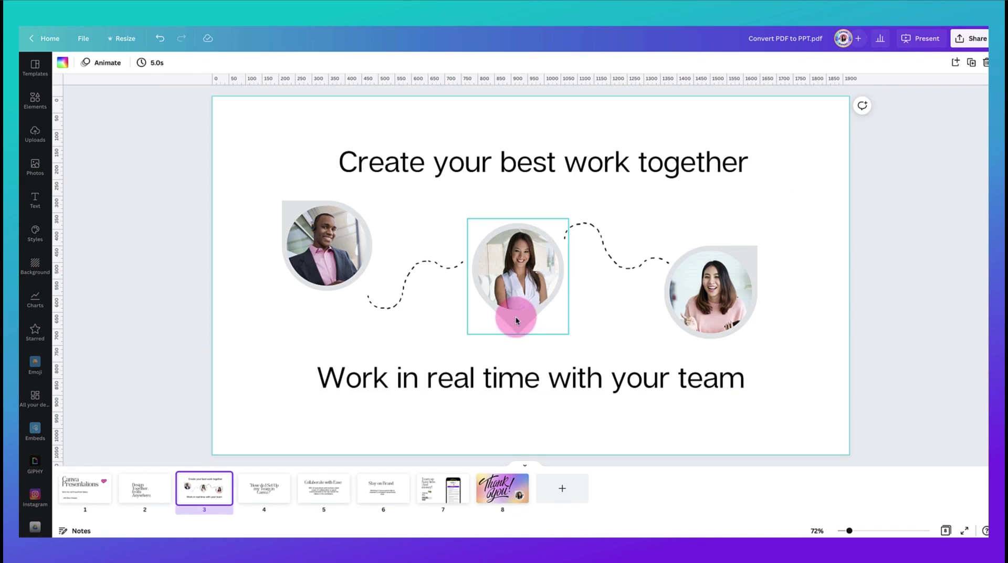
click(516, 319)
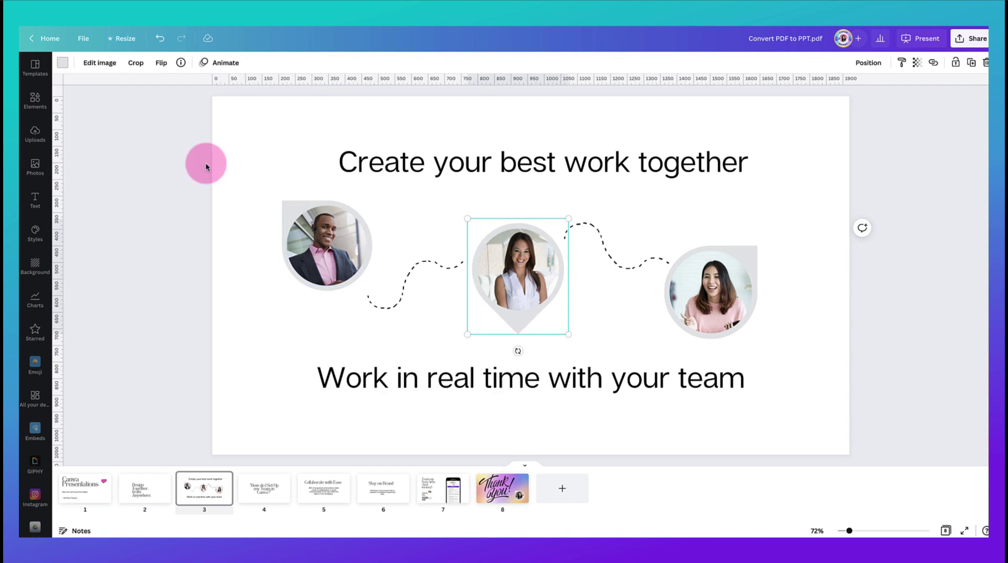
Recolour the grey photo frames to brand yellow #ffe788 across all pages
click(63, 63)
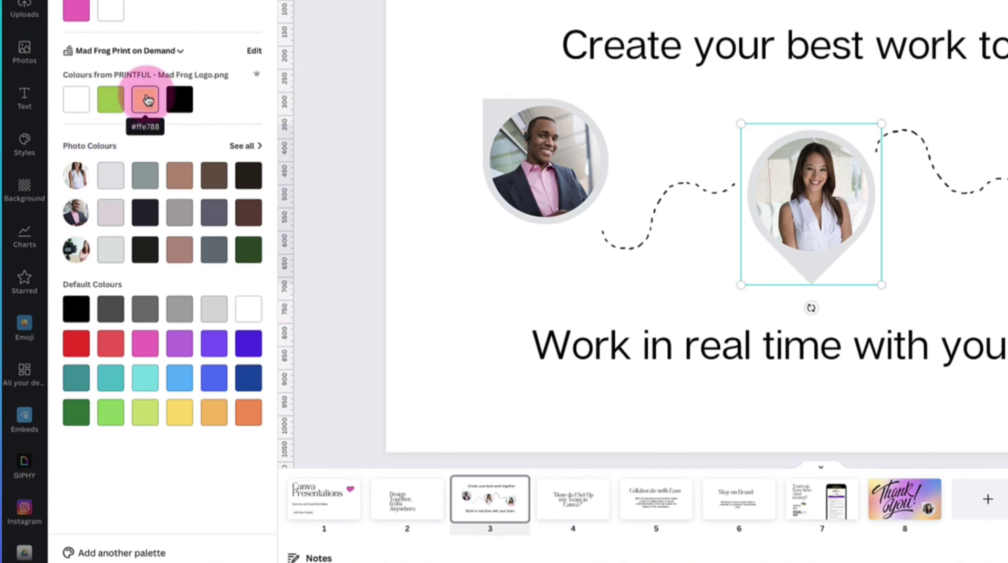
click(148, 100)
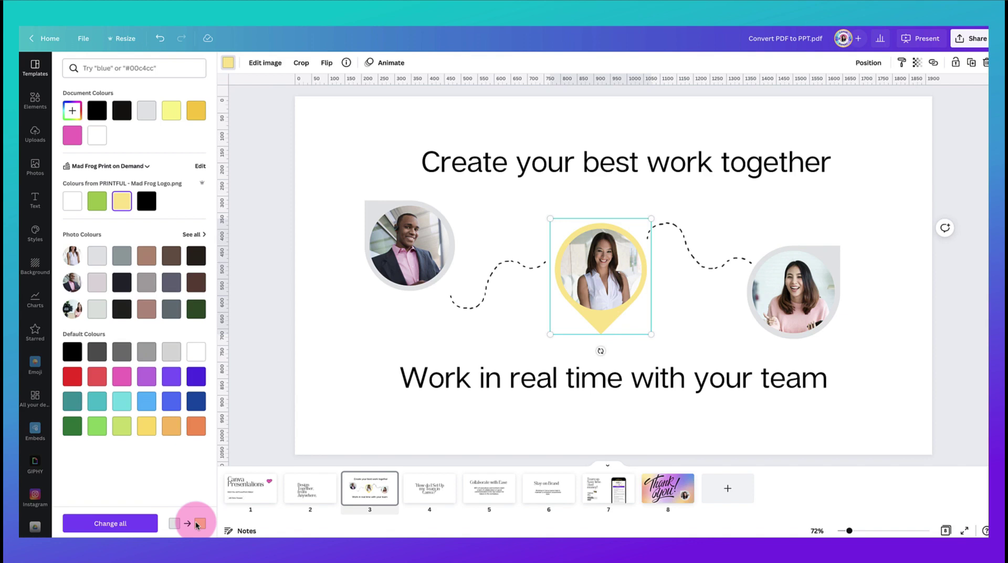
click(92, 523)
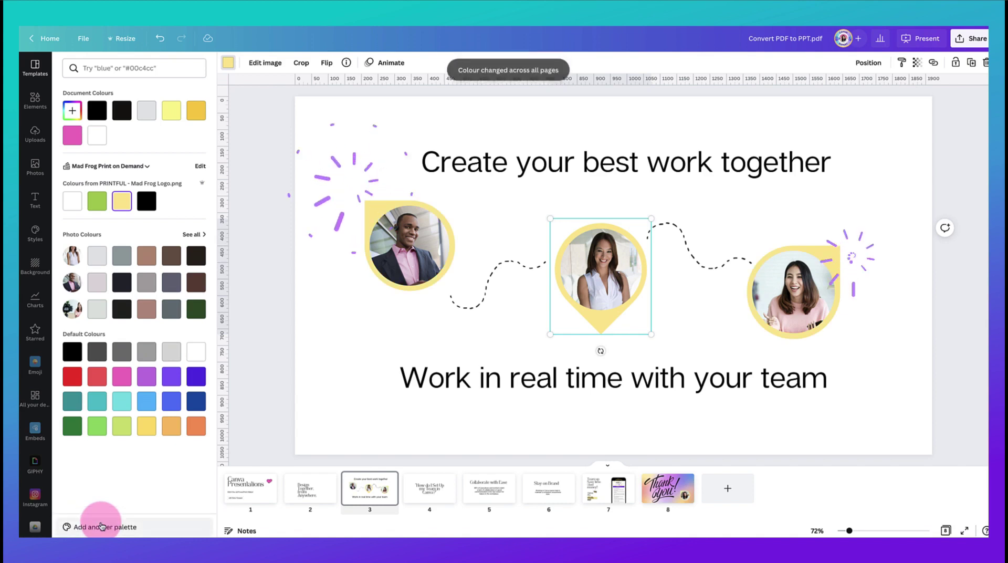
click(295, 370)
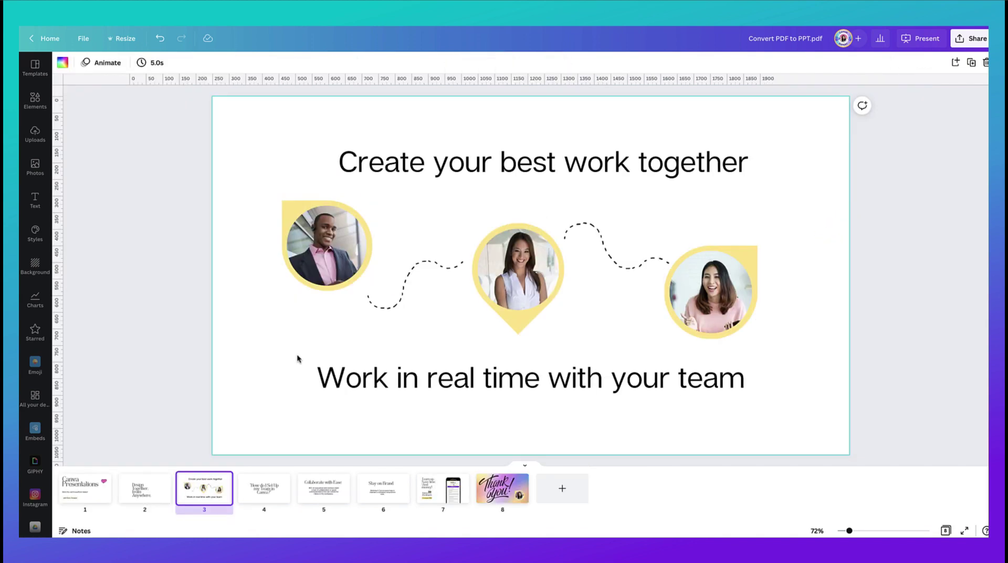
Copy the gradient background image from slide 8, the Thank you! slide
click(342, 288)
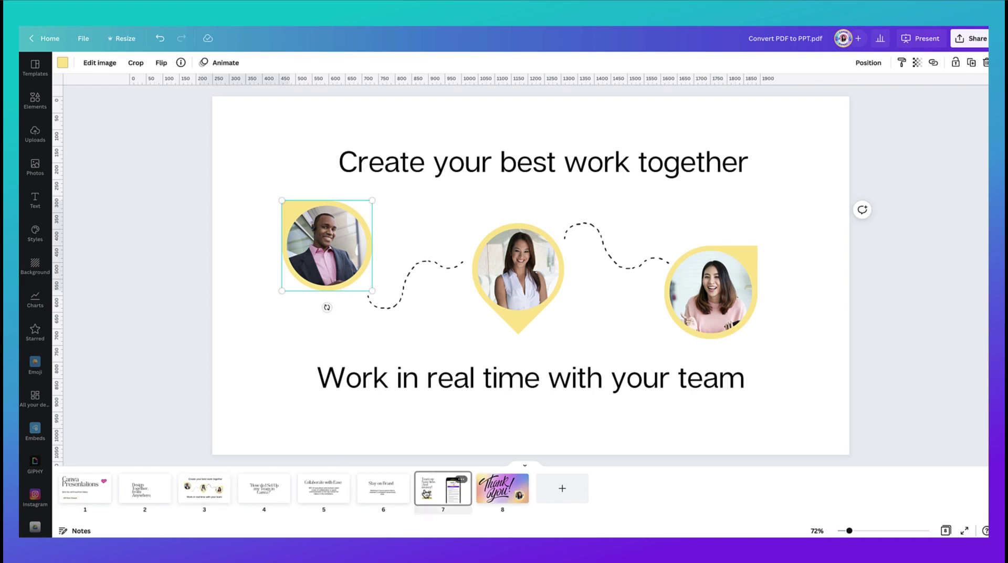
click(426, 494)
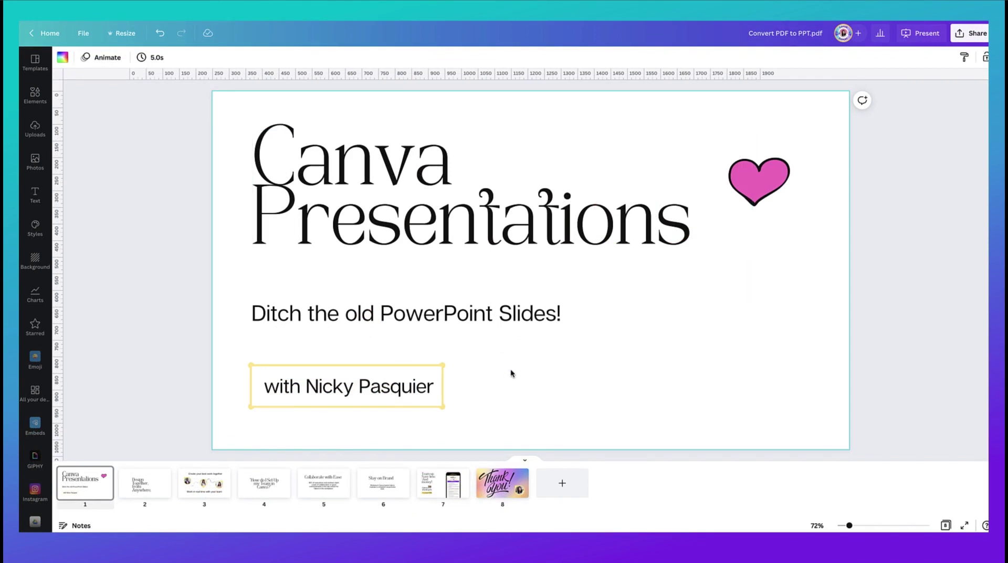
click(506, 479)
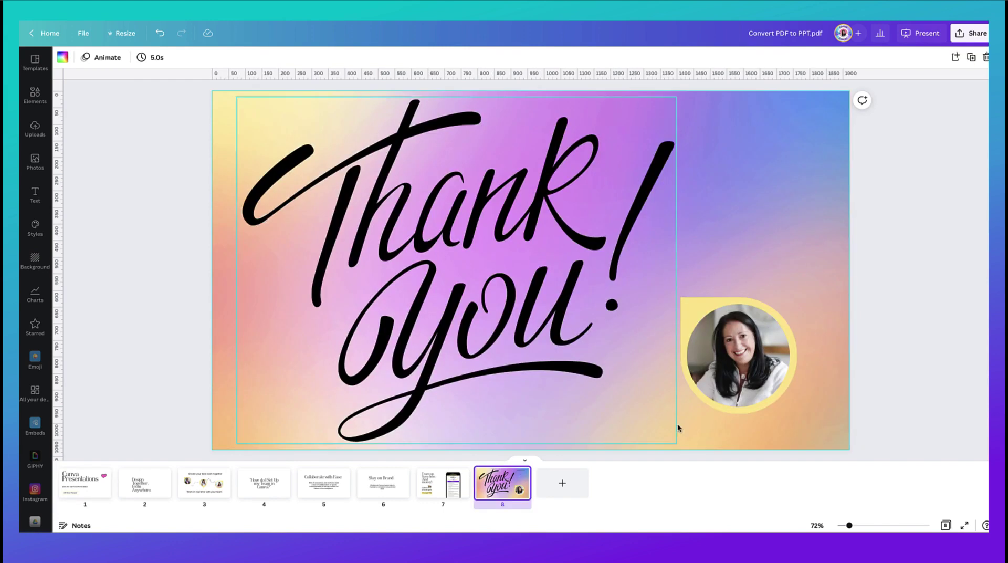
click(719, 435)
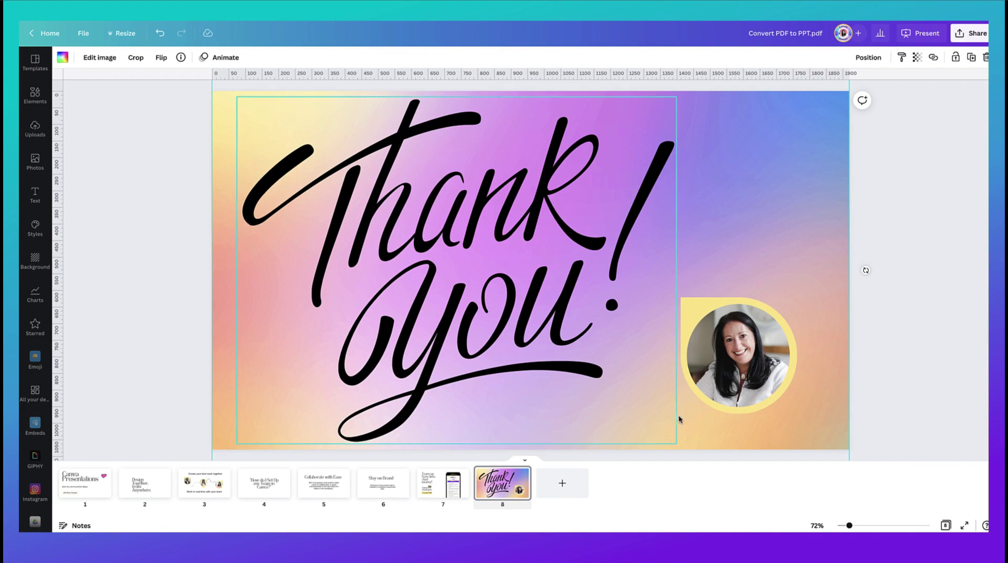
key(super+c)
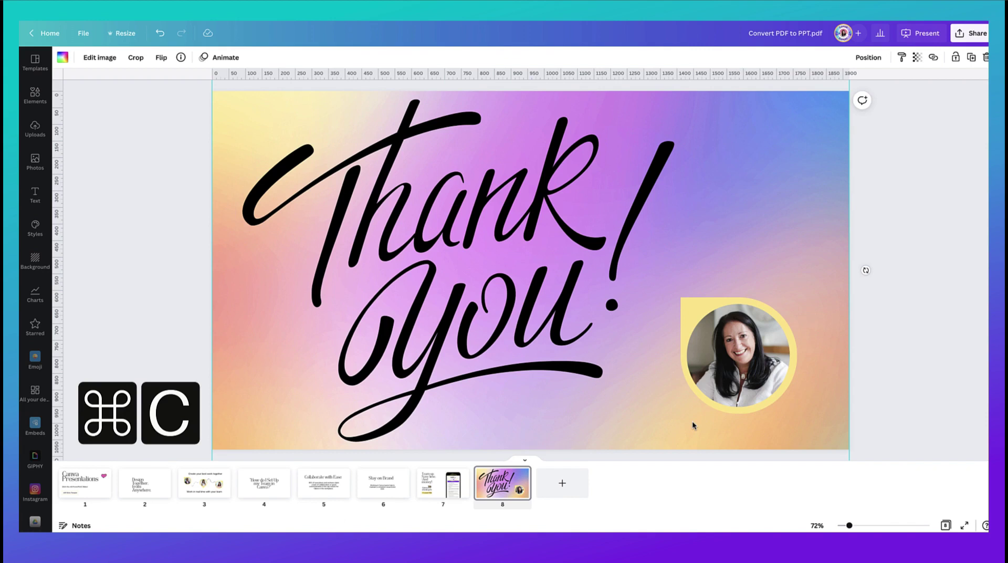
Paste the gradient onto slide 1 and send it behind all the text
click(100, 476)
key(super+v)
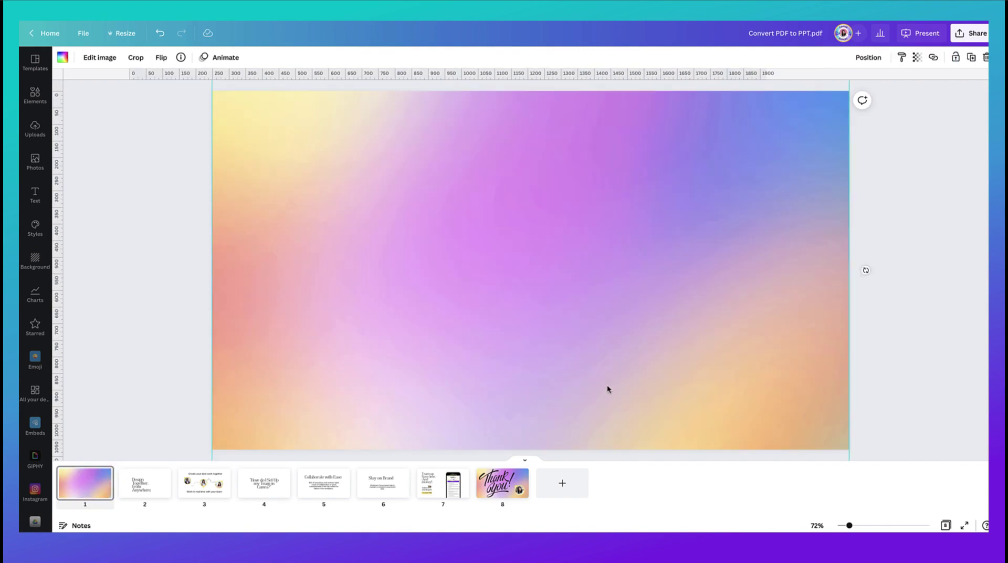
click(830, 88)
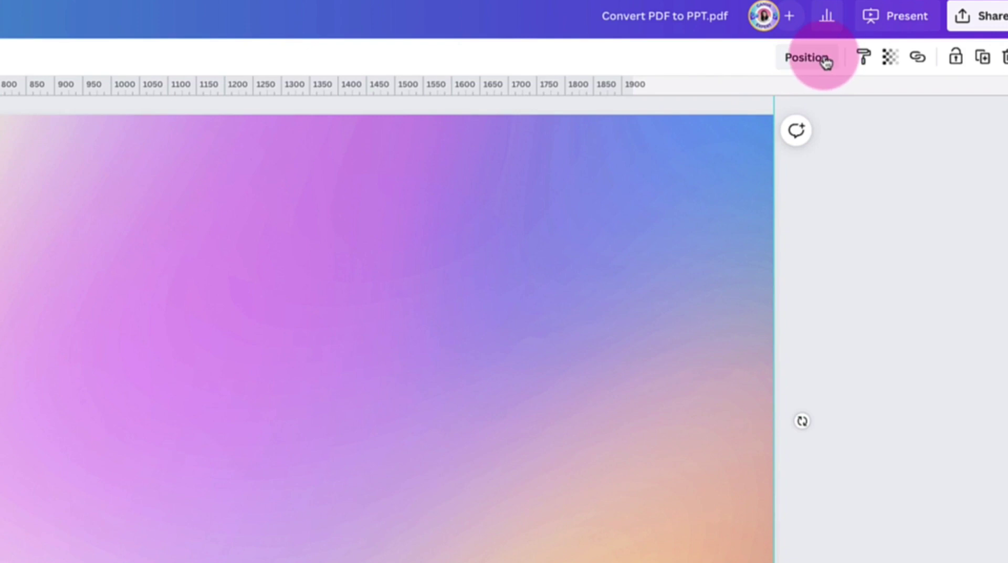
click(823, 61)
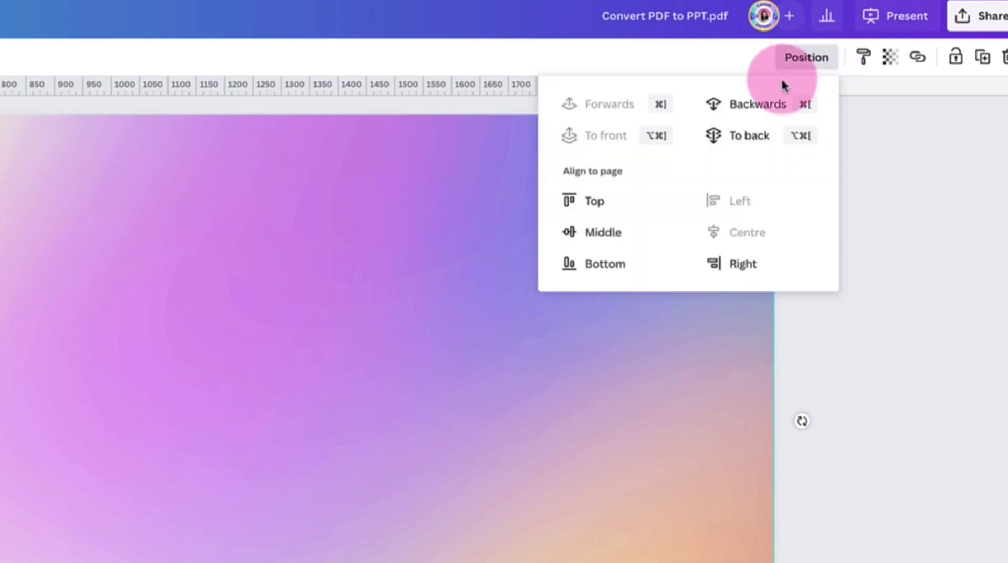
click(739, 146)
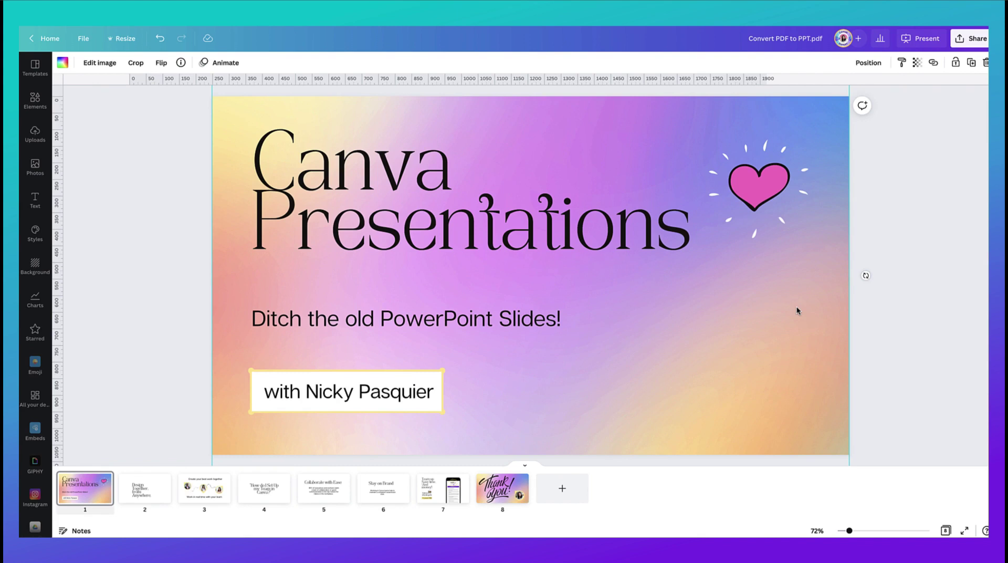
Download all pages 1–8 of the deck in Microsoft PowerPoint format
click(708, 315)
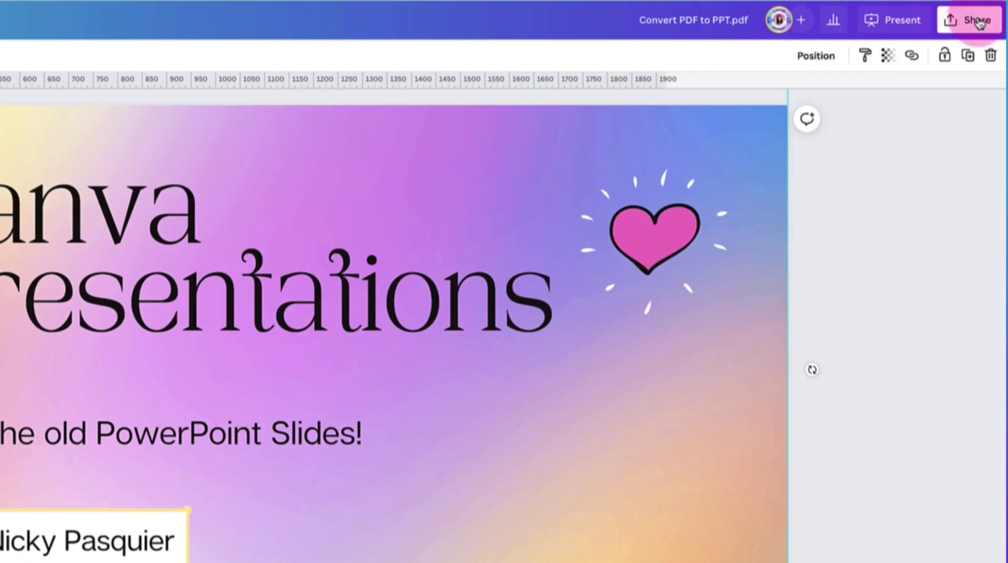
click(980, 23)
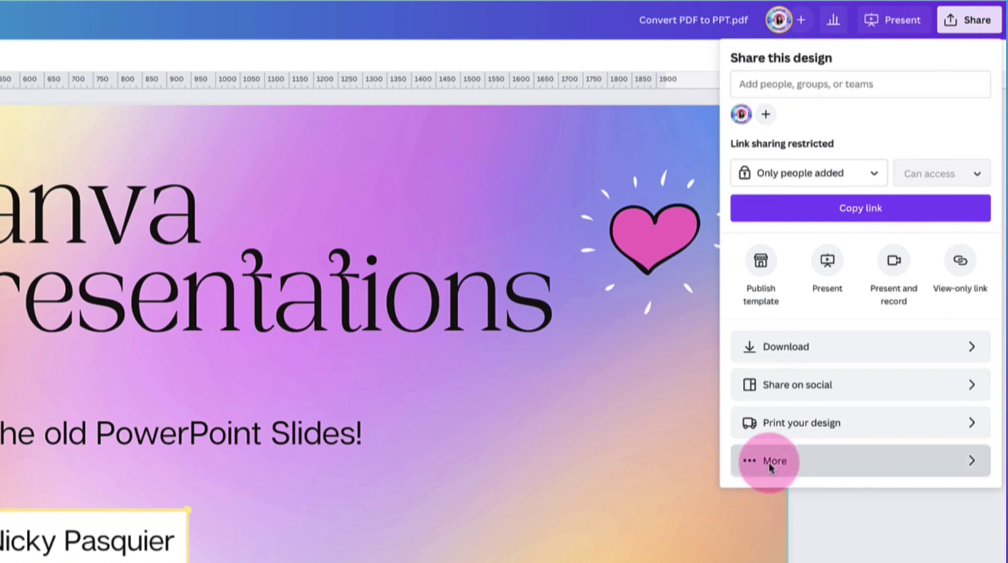
click(766, 469)
scroll(767, 428, down, 4)
scroll(767, 430, down, 1)
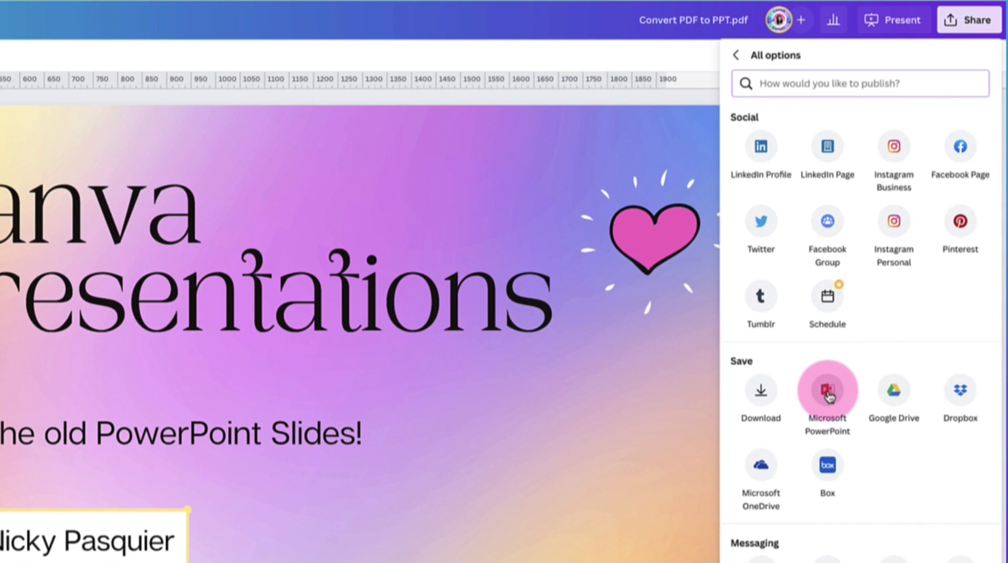
click(827, 394)
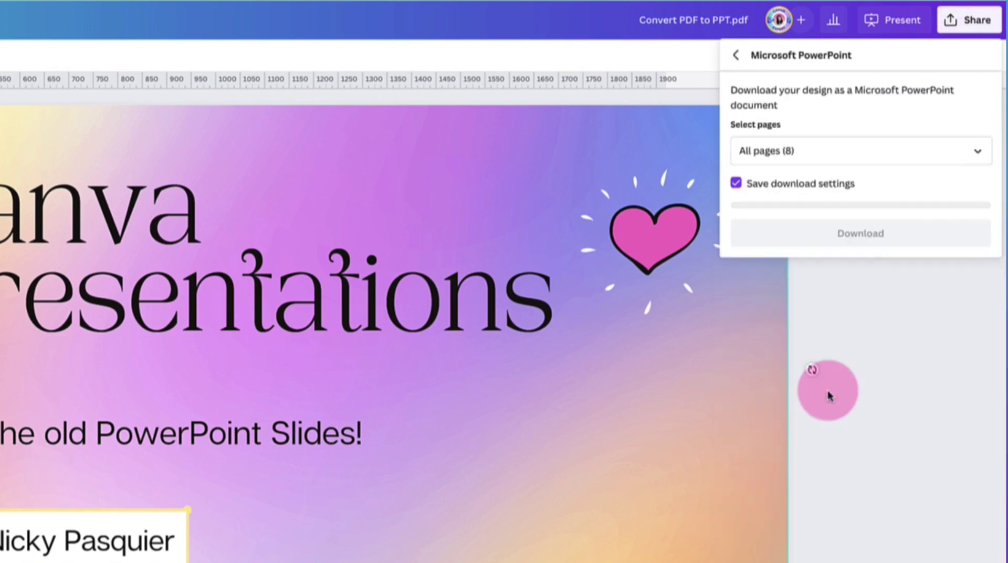
click(980, 153)
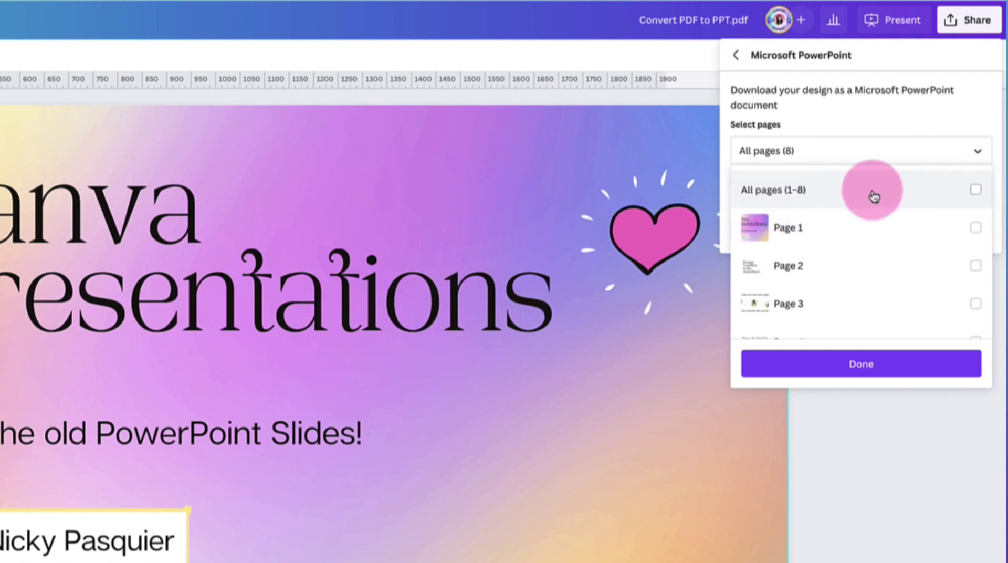
click(977, 192)
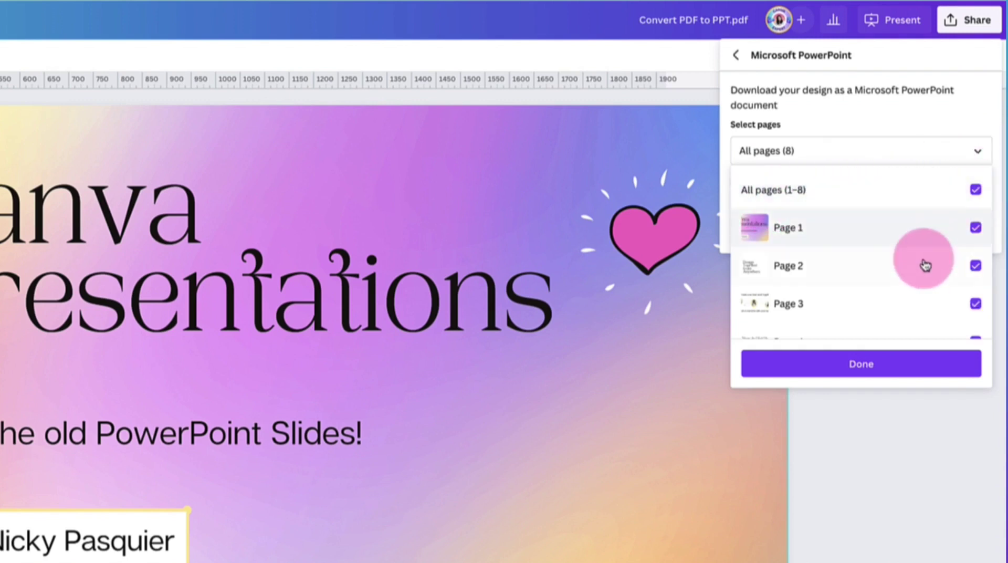
click(865, 367)
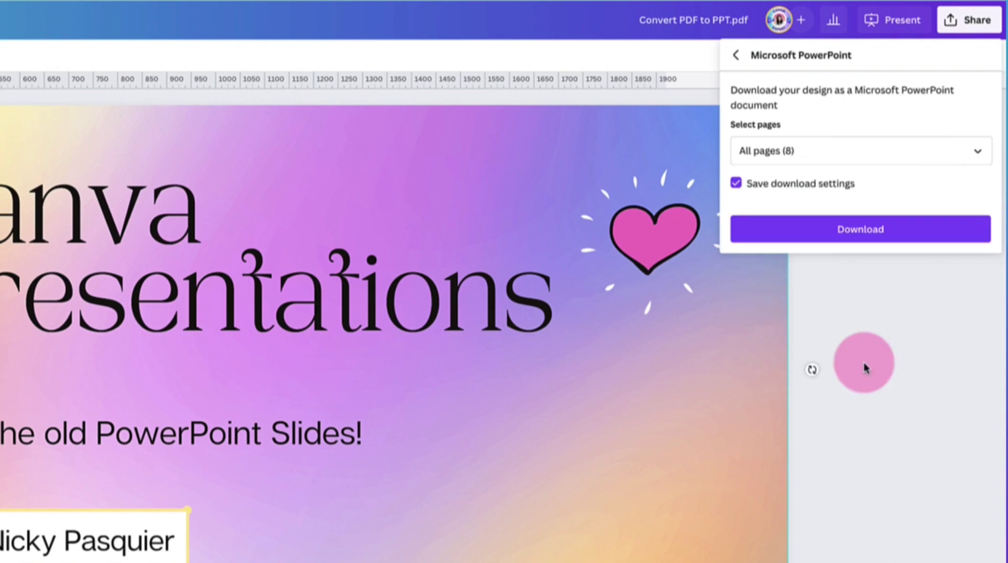
click(846, 229)
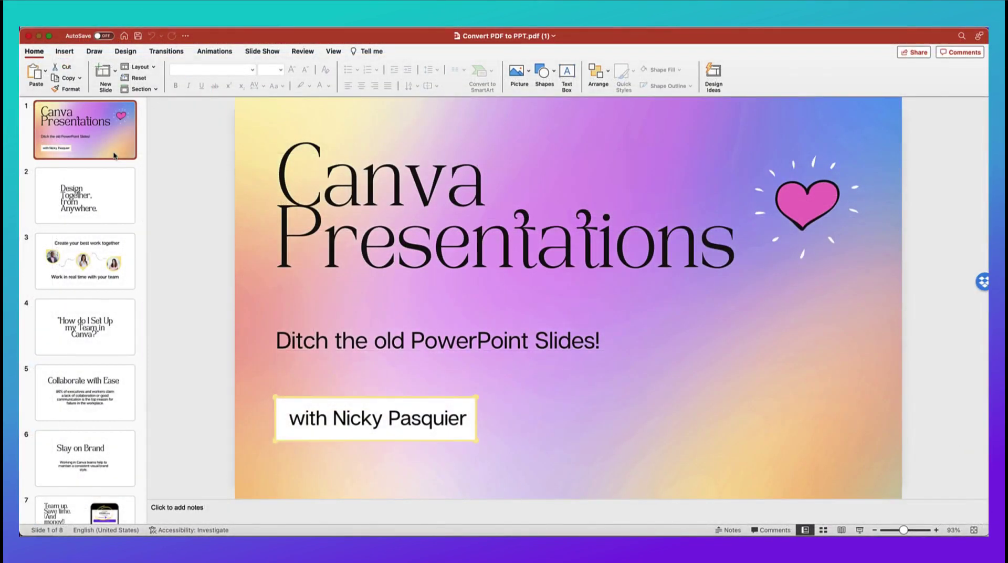
Check slides 2–5, the title slide, the Canva Pro pricing slide, and Thank You slide 8
click(121, 184)
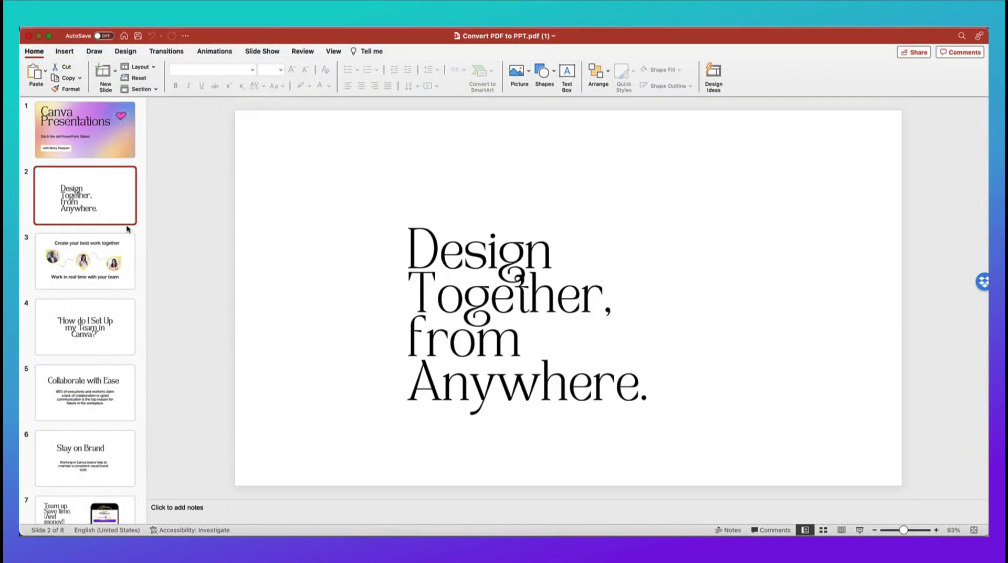
click(130, 245)
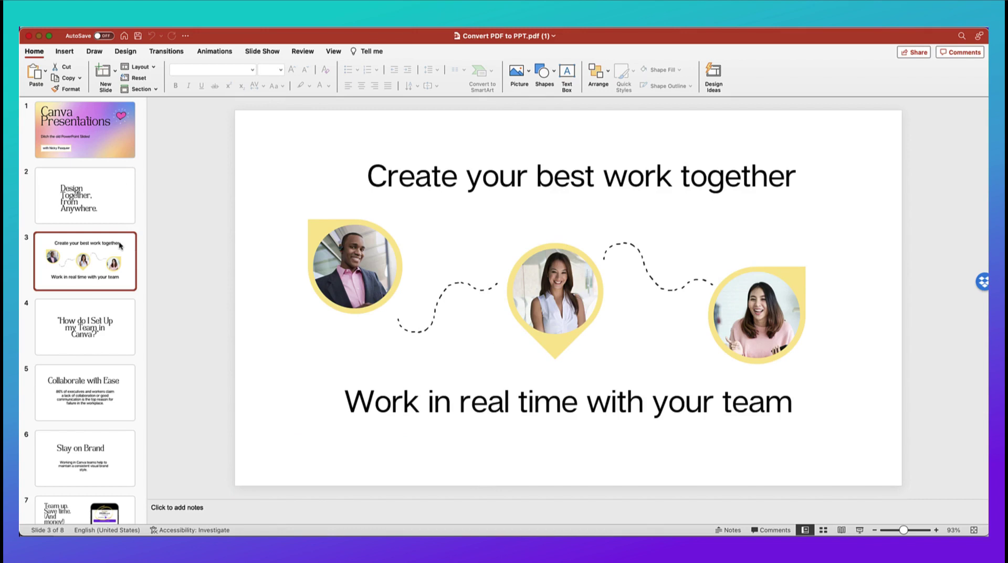
click(114, 321)
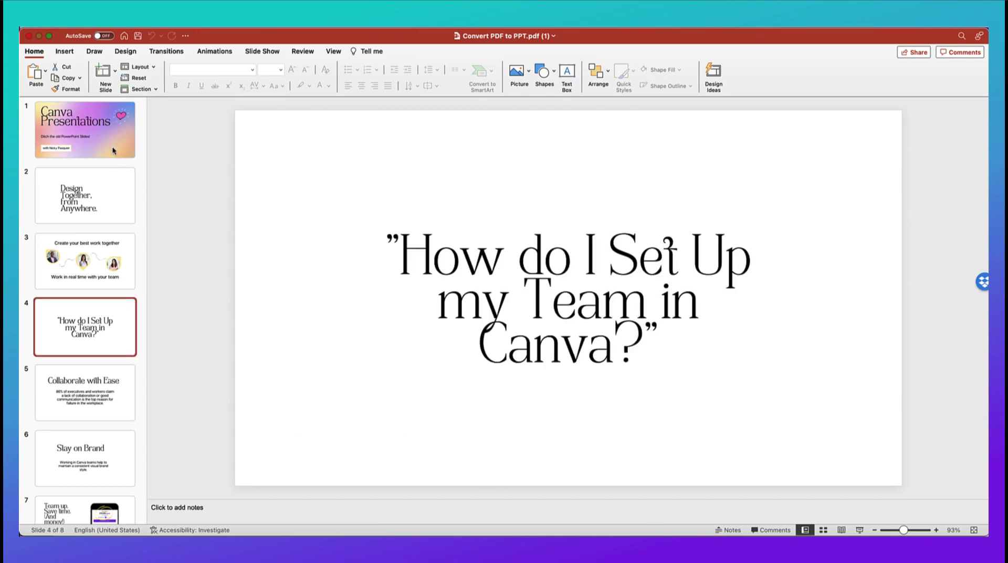
click(121, 124)
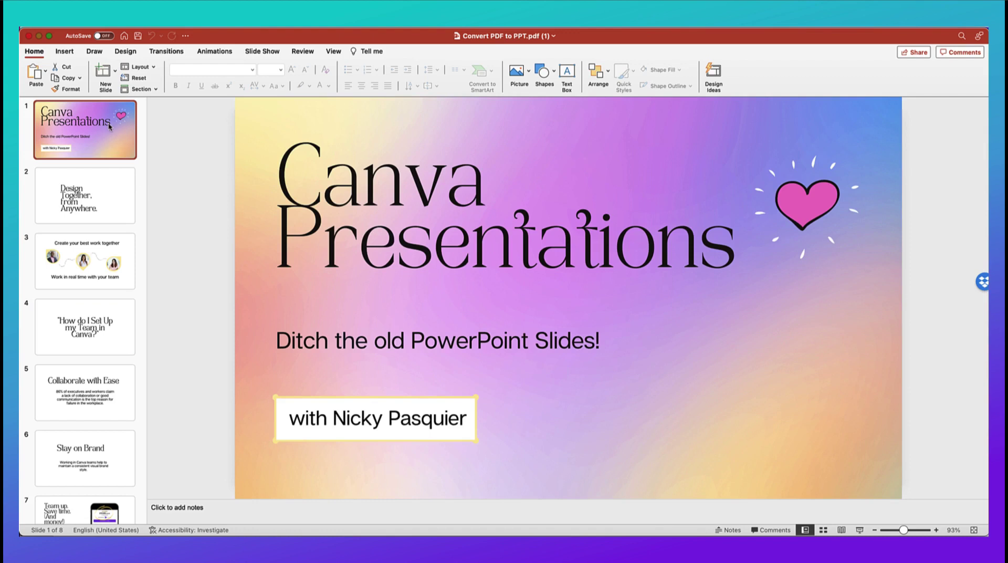
click(127, 405)
scroll(124, 420, down, 3)
click(120, 435)
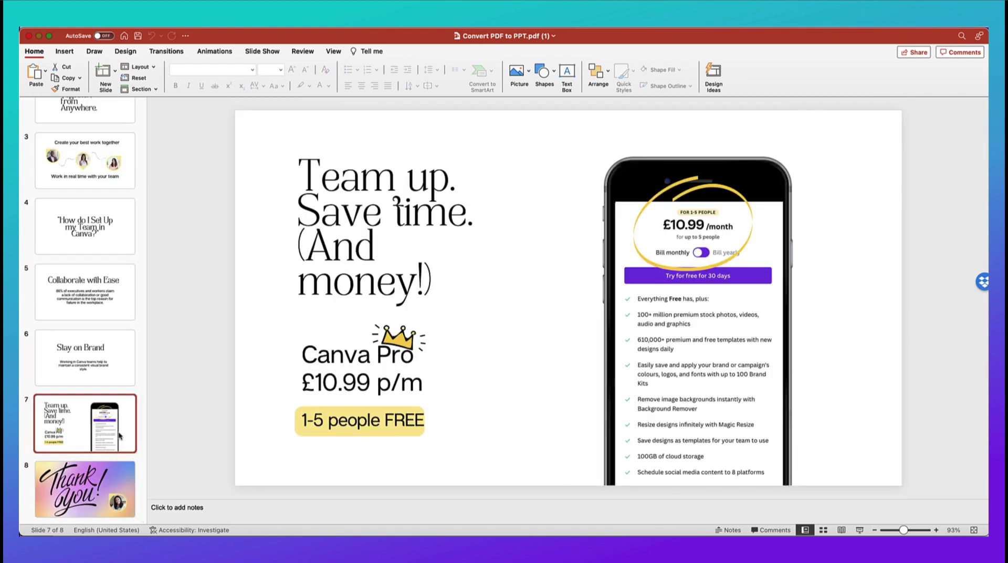
click(101, 479)
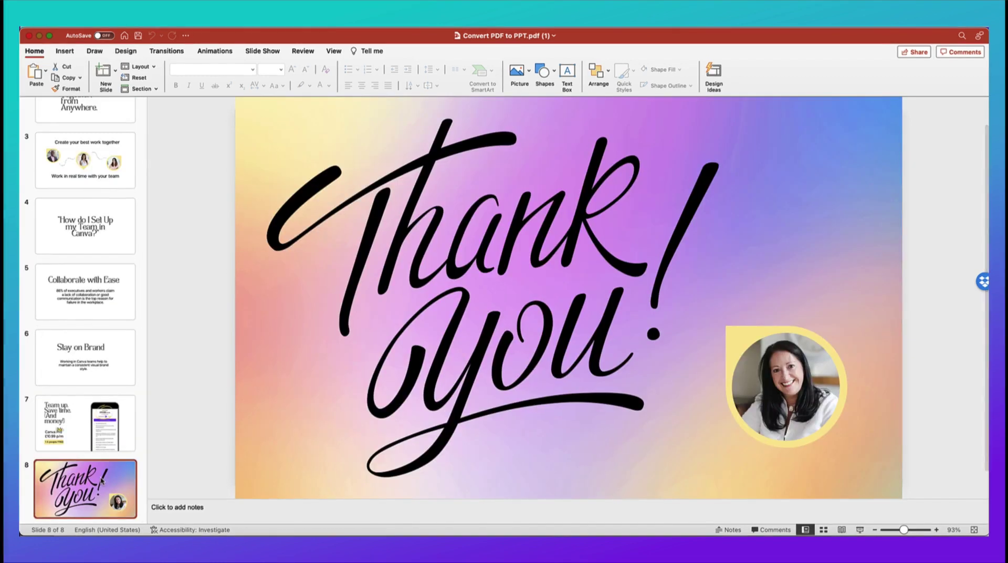